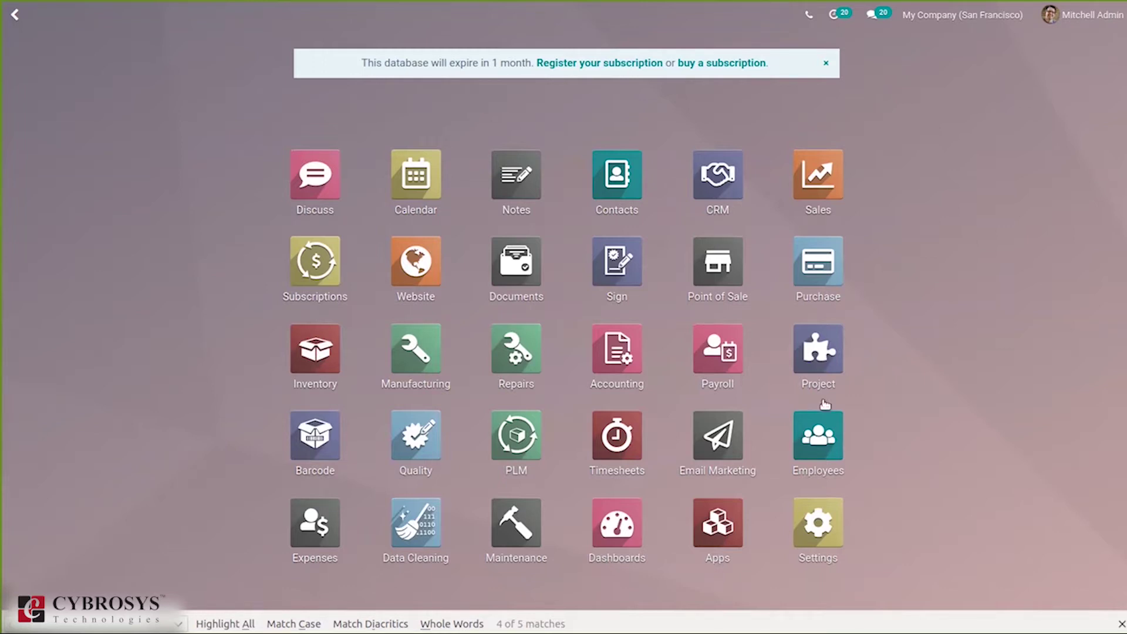
Step: Open the Point of Sale Payment Methods list showing Cash and Bank on 100410 Debtors (PoS)
{"action": "left_click", "coordinate": [714, 247]}
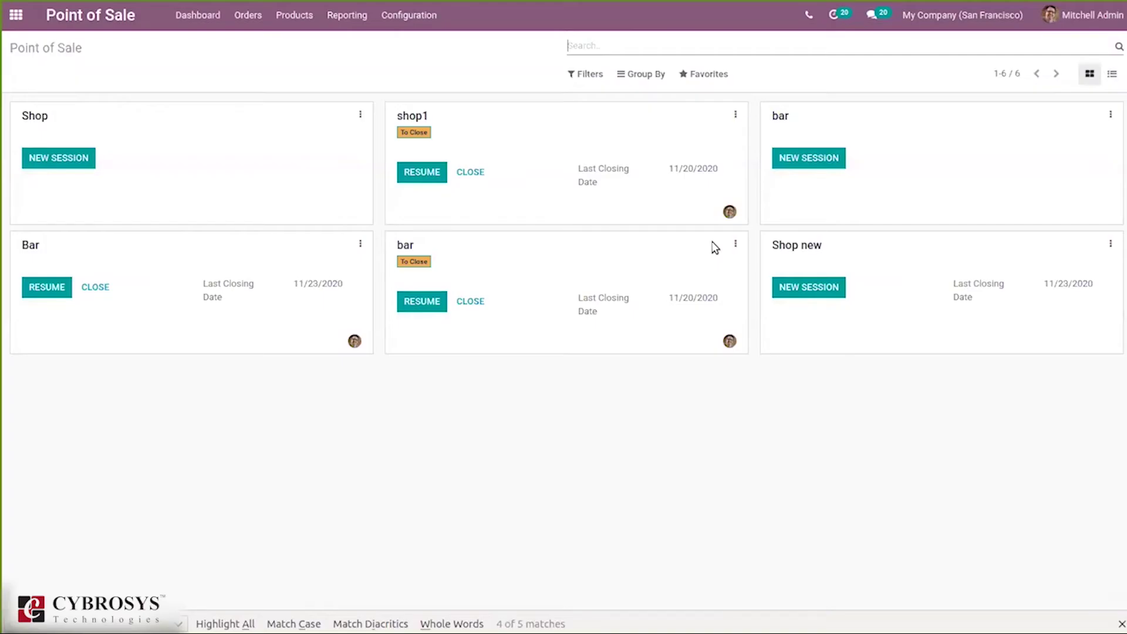
{"action": "left_click", "coordinate": [388, 24]}
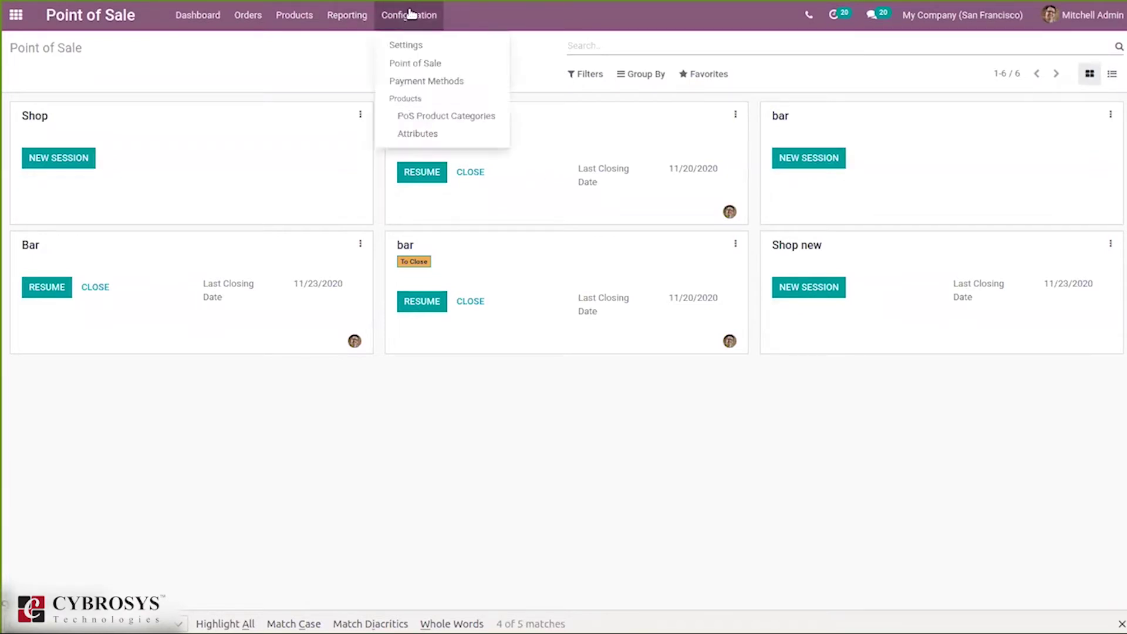
{"action": "left_click", "coordinate": [428, 82]}
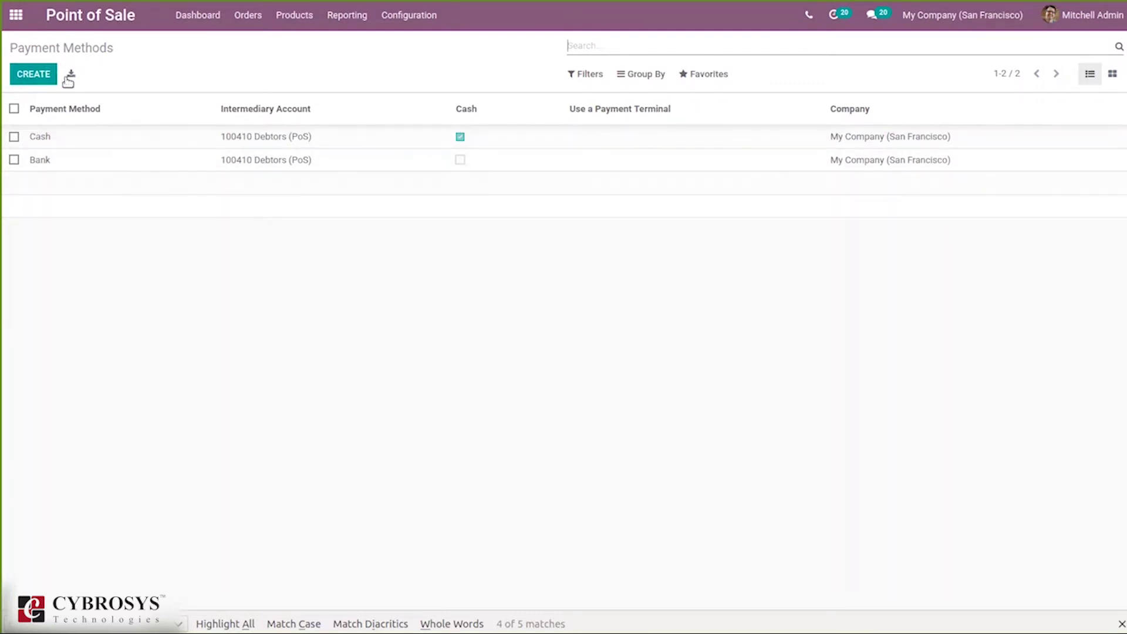
Step: Discard a new payment method draft, then open the Cash payment method for editing
{"action": "left_click", "coordinate": [28, 74]}
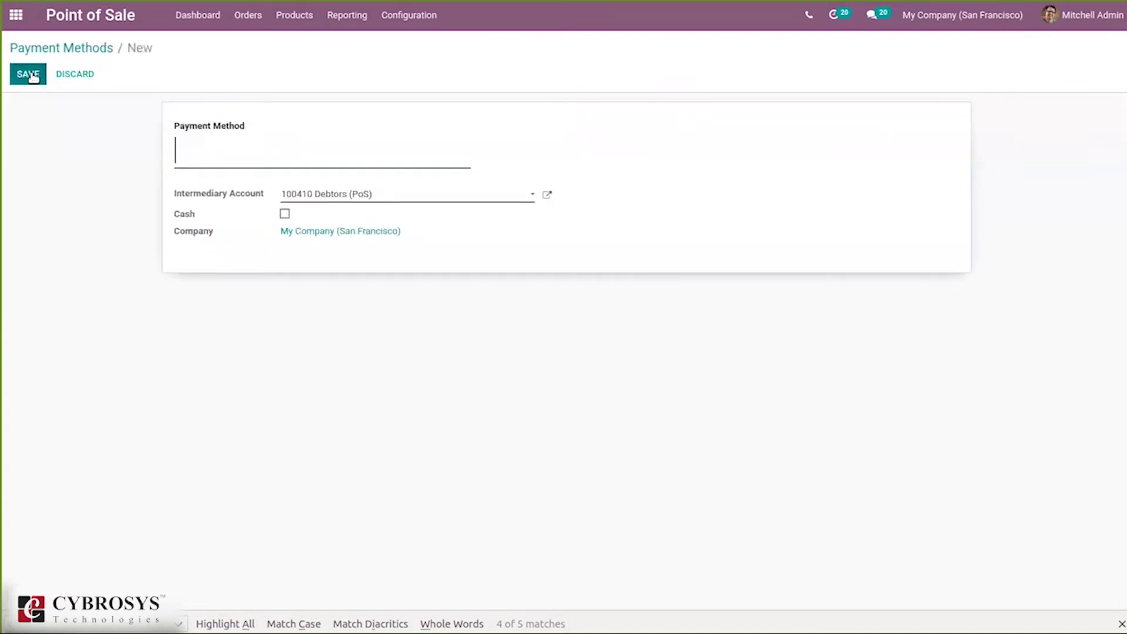
{"action": "left_click", "coordinate": [64, 51]}
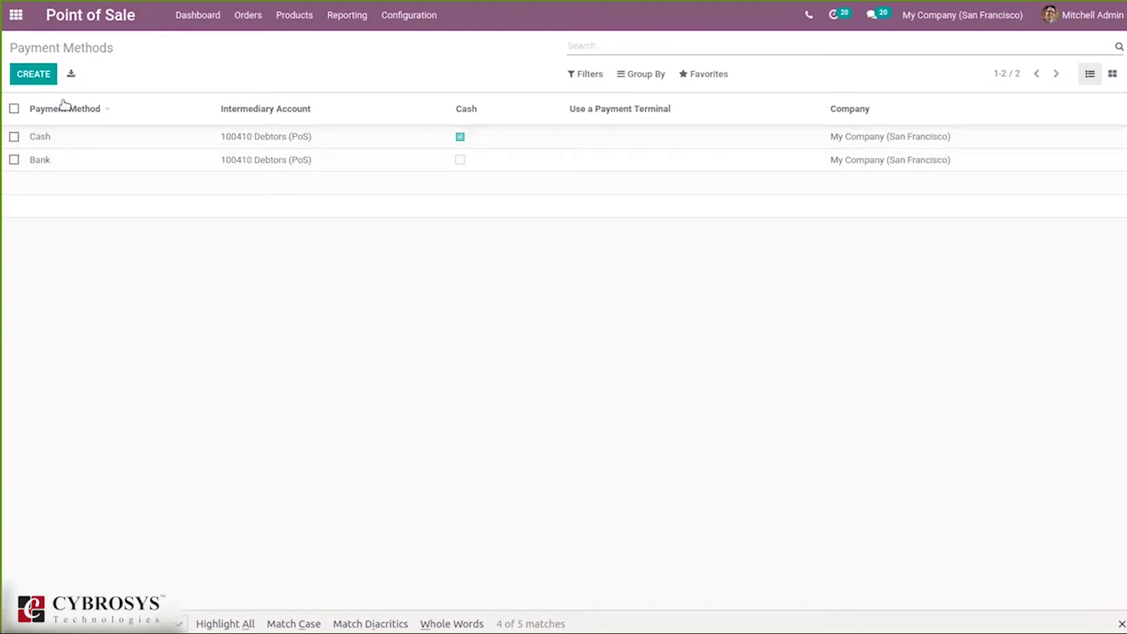
{"action": "left_click", "coordinate": [81, 137]}
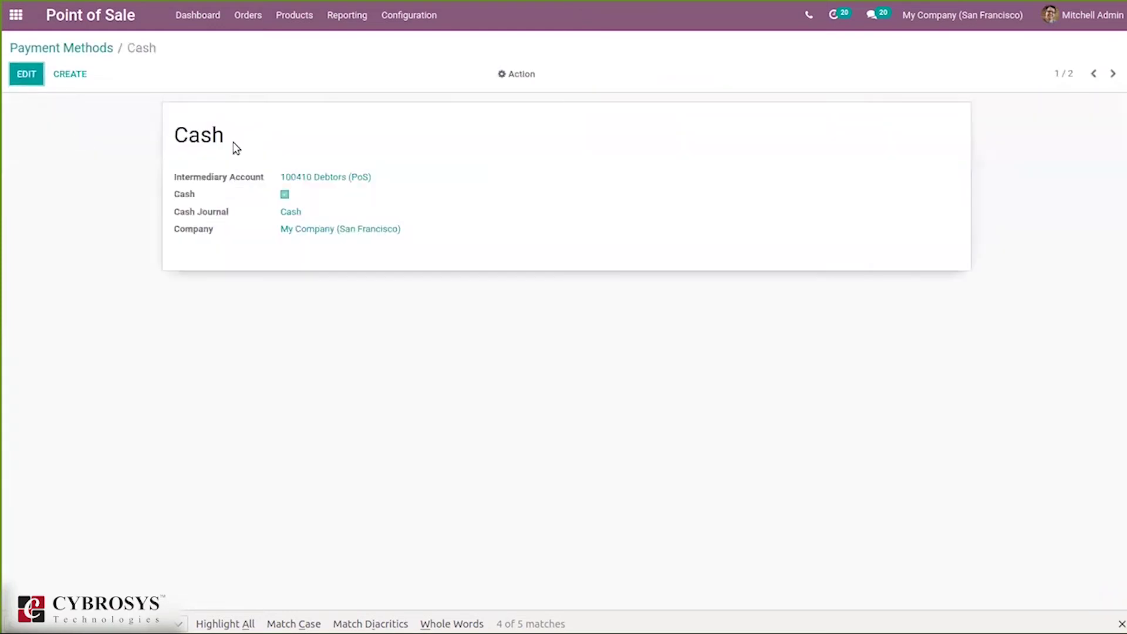
{"action": "left_click", "coordinate": [26, 74]}
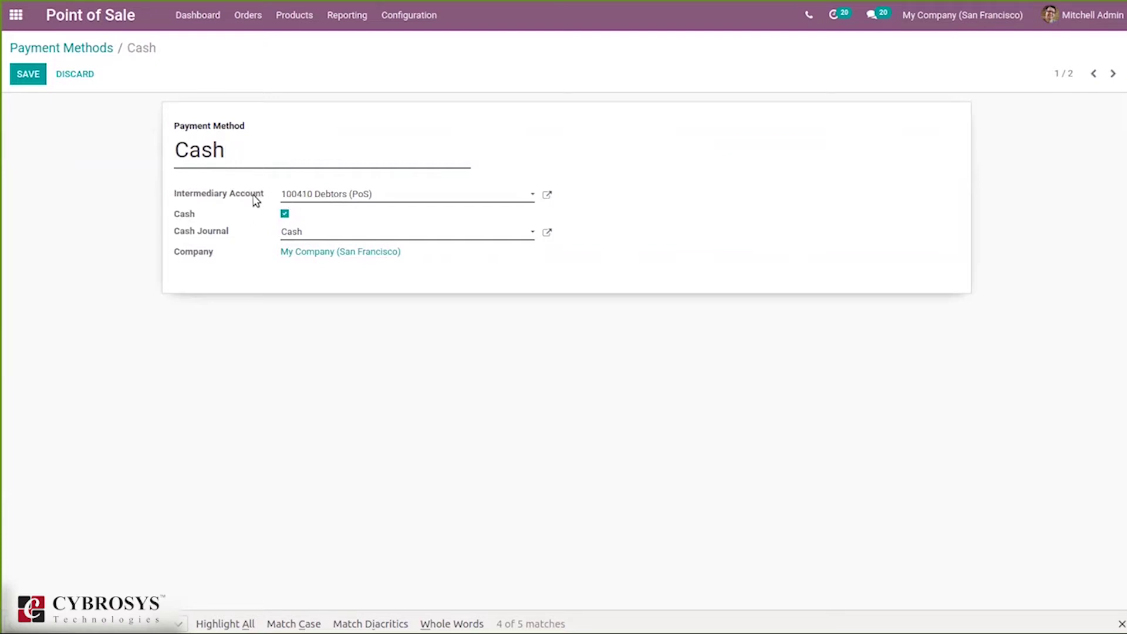
{"action": "mouse_move", "coordinate": [256, 201]}
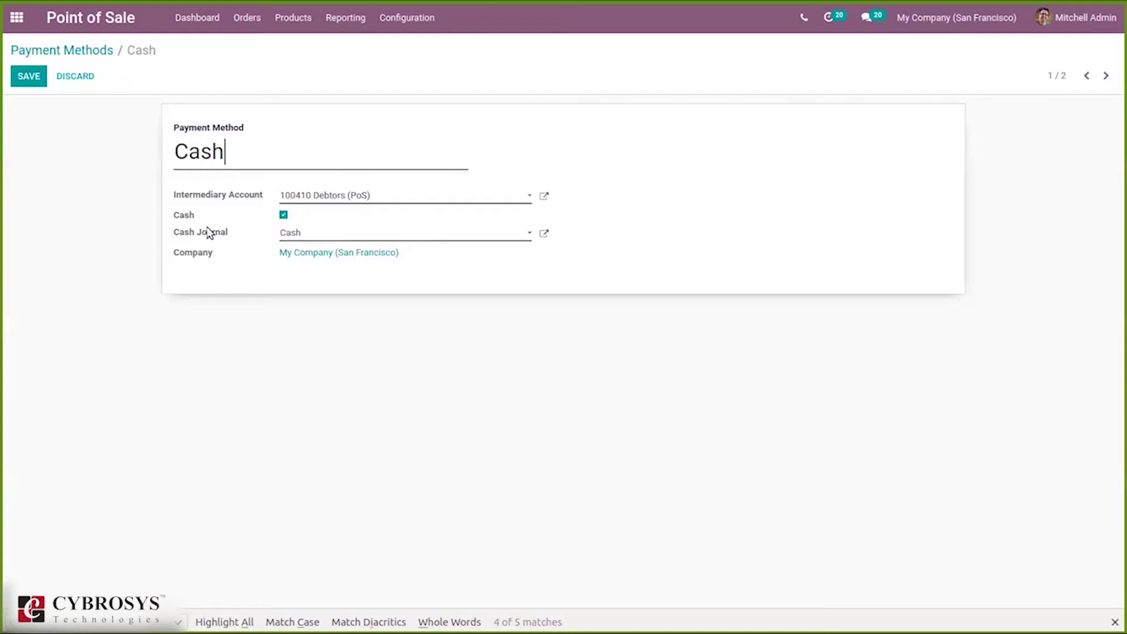
{"action": "mouse_move", "coordinate": [201, 233]}
{"action": "left_click", "coordinate": [544, 238]}
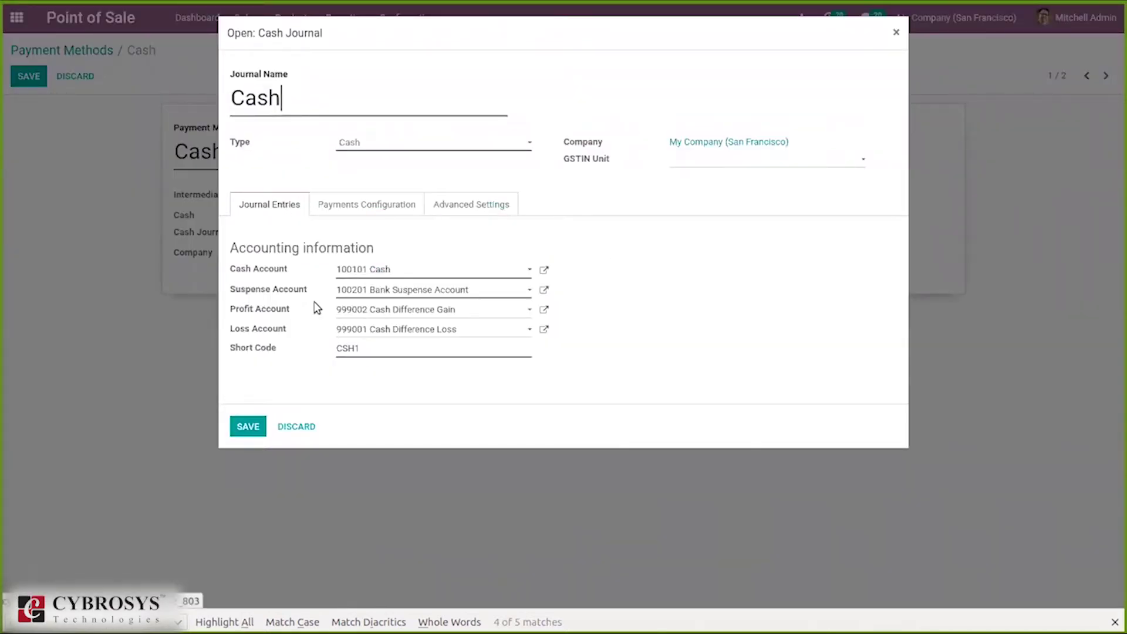
{"action": "left_click", "coordinate": [340, 206]}
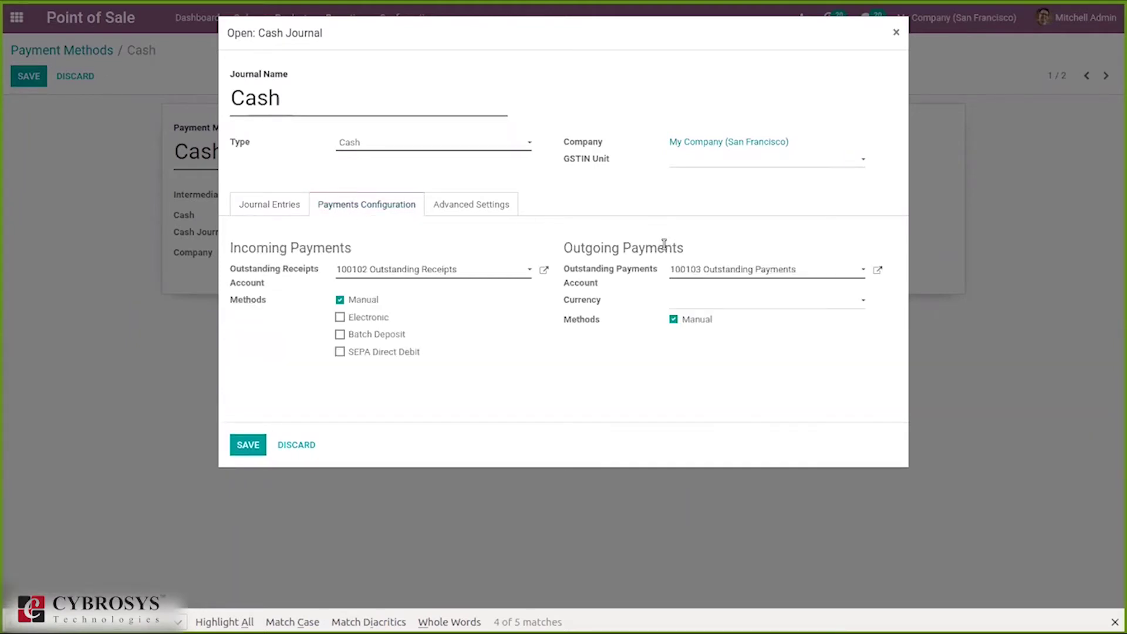
{"action": "left_click", "coordinate": [468, 210]}
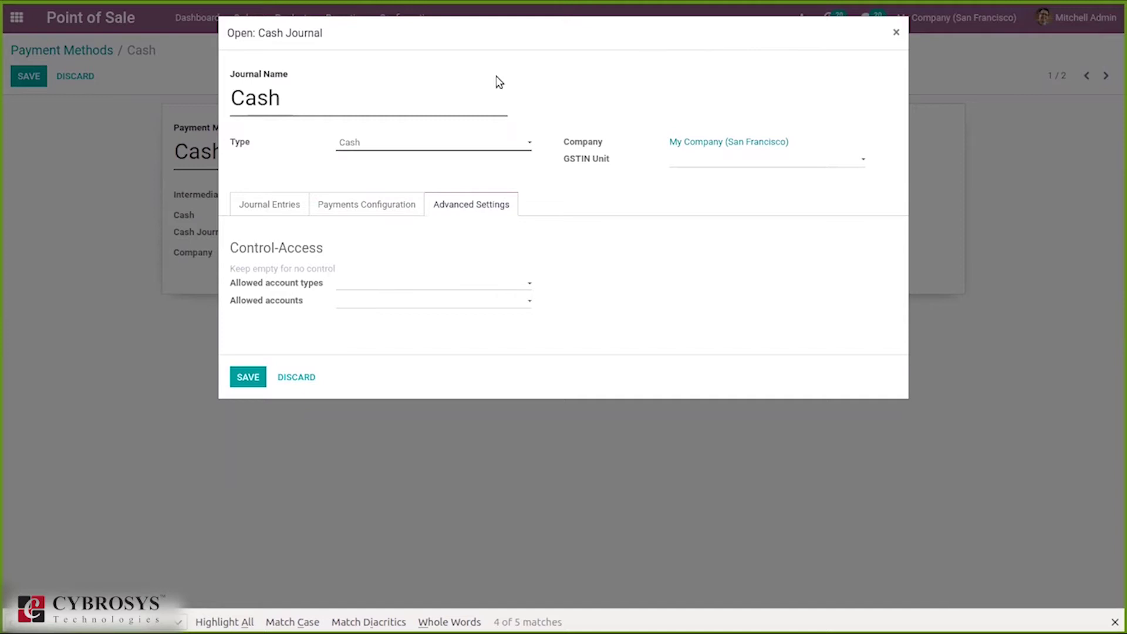
{"action": "left_click", "coordinate": [444, 147]}
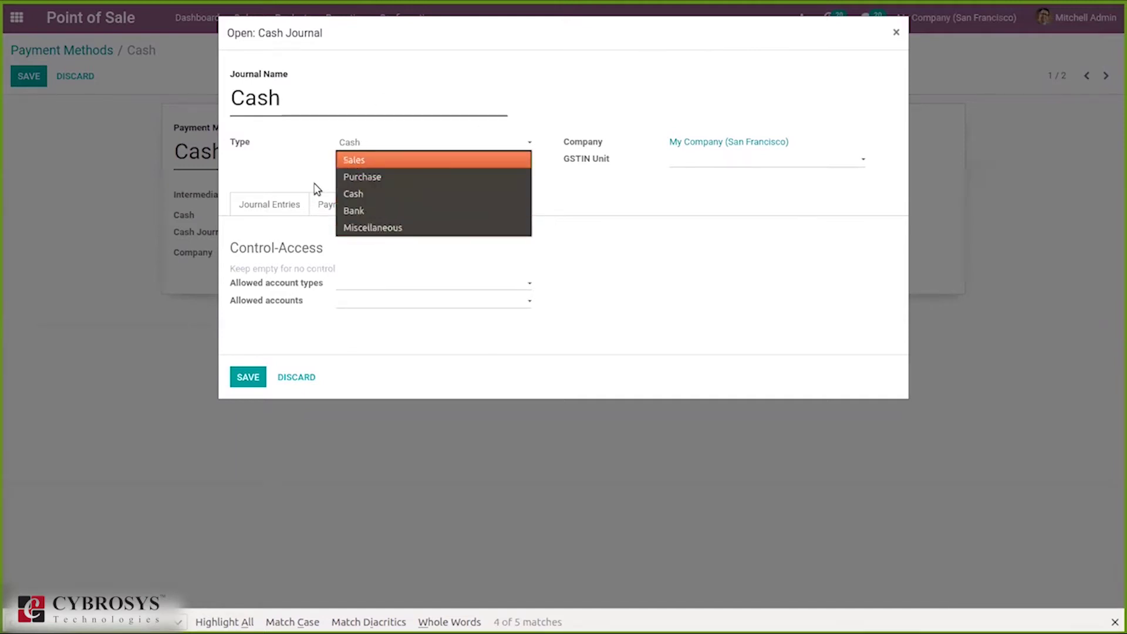
{"action": "left_click", "coordinate": [304, 164]}
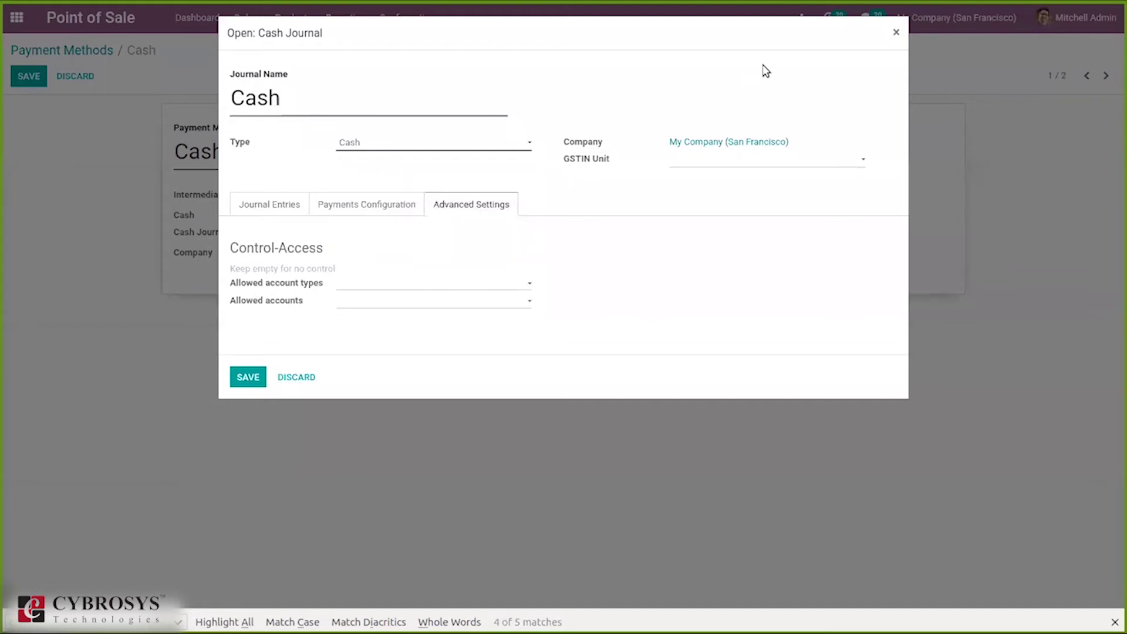
{"action": "left_click", "coordinate": [893, 31]}
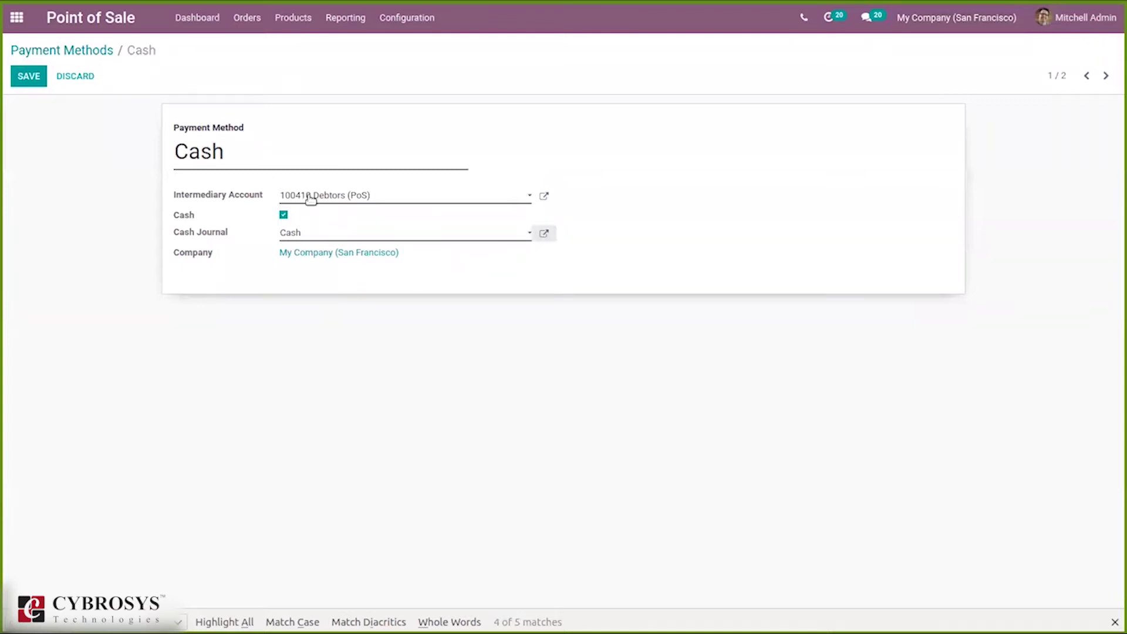
Step: Look over the Bank payment method, then return to the dashboard and open Shop new's options
{"action": "left_click", "coordinate": [84, 49]}
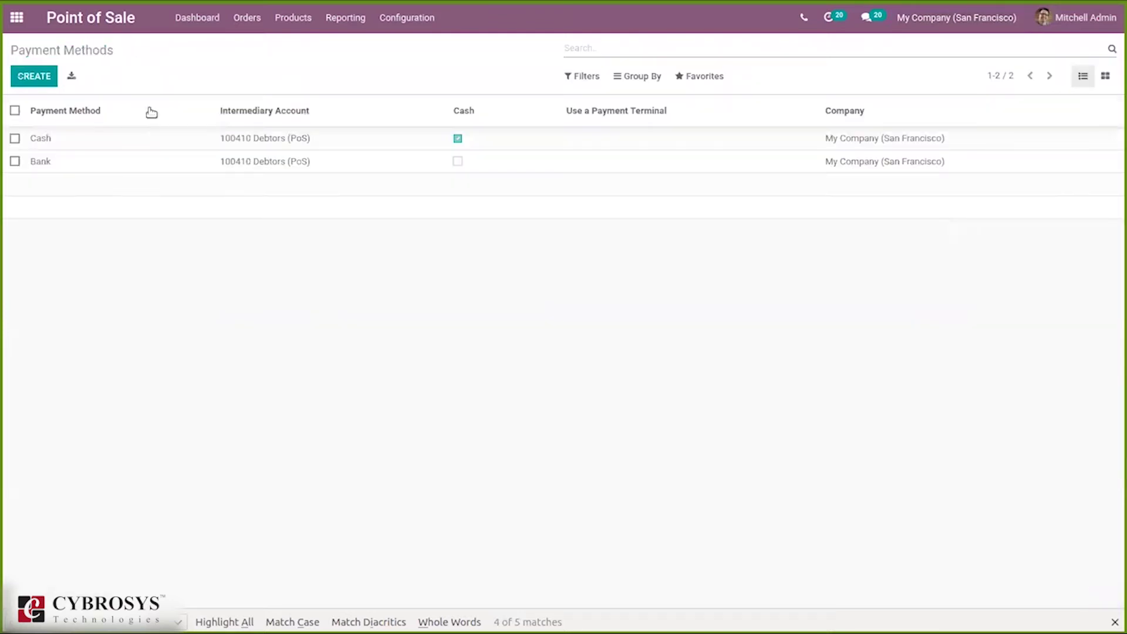
{"action": "left_click", "coordinate": [113, 167]}
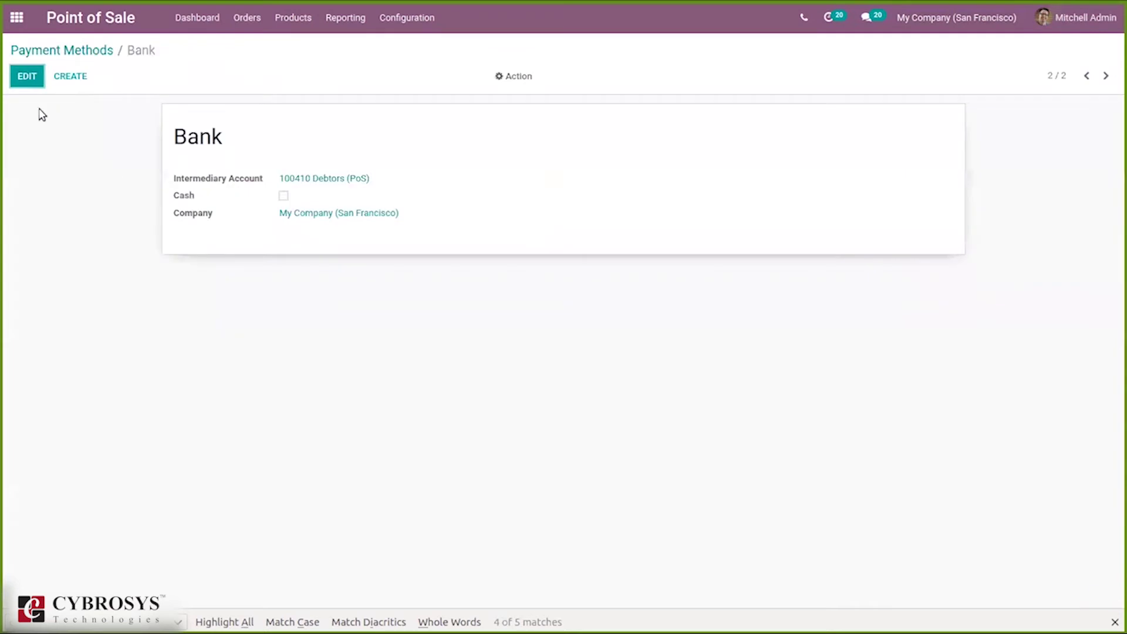
{"action": "left_click", "coordinate": [50, 50]}
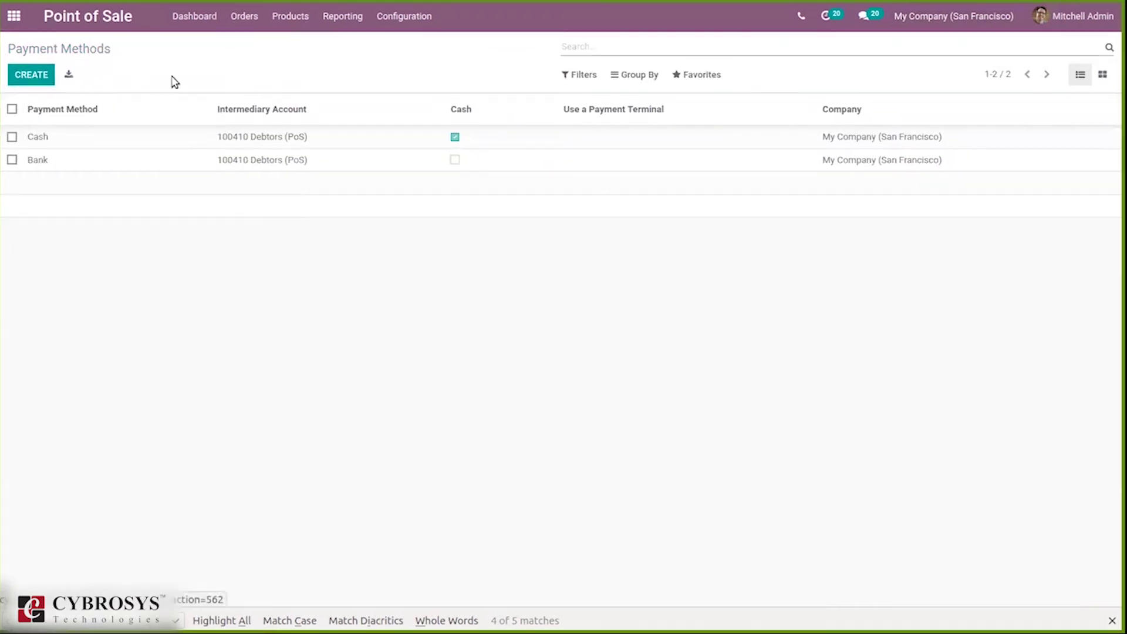
{"action": "left_click", "coordinate": [192, 19]}
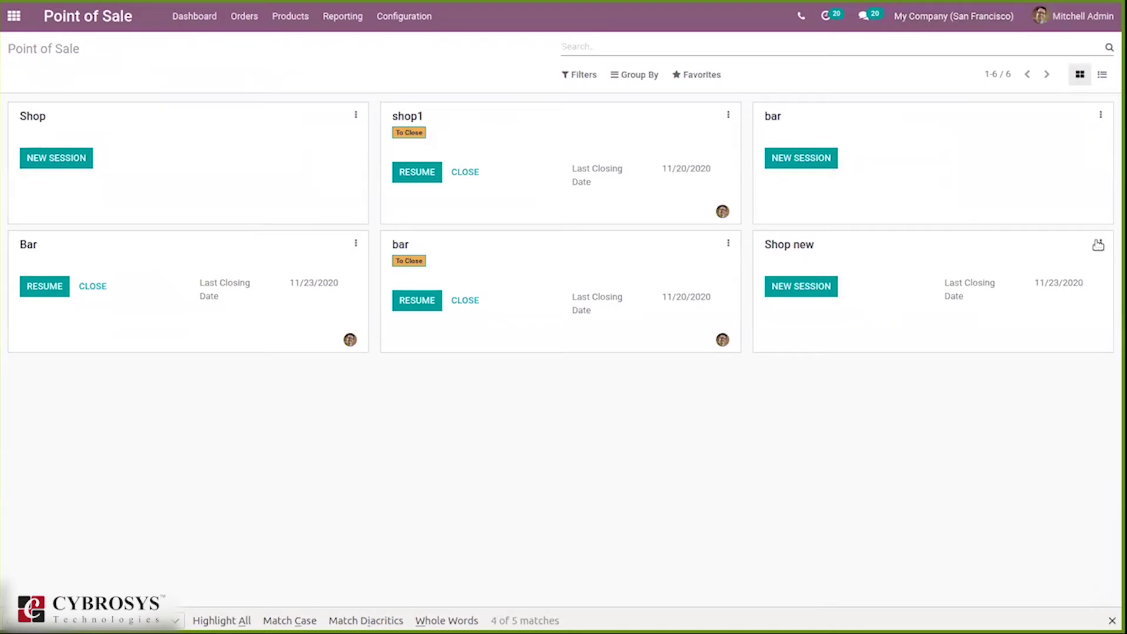
{"action": "left_click", "coordinate": [1100, 244]}
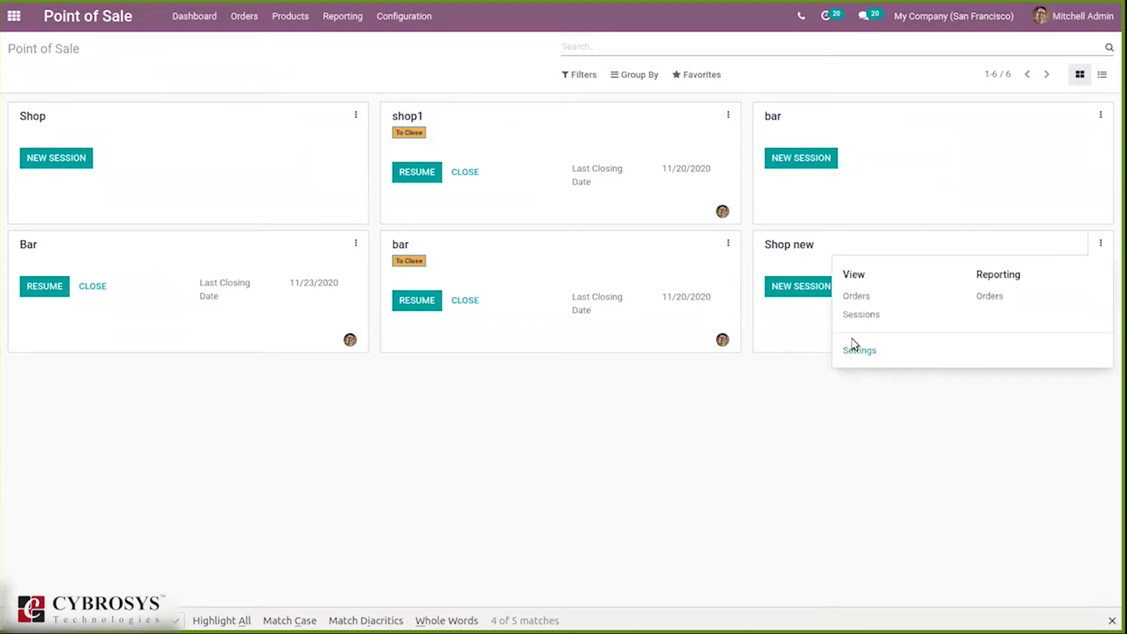
Step: Confirm Shop new's payment methods are Cash and Bank and save its settings
{"action": "left_click", "coordinate": [852, 354]}
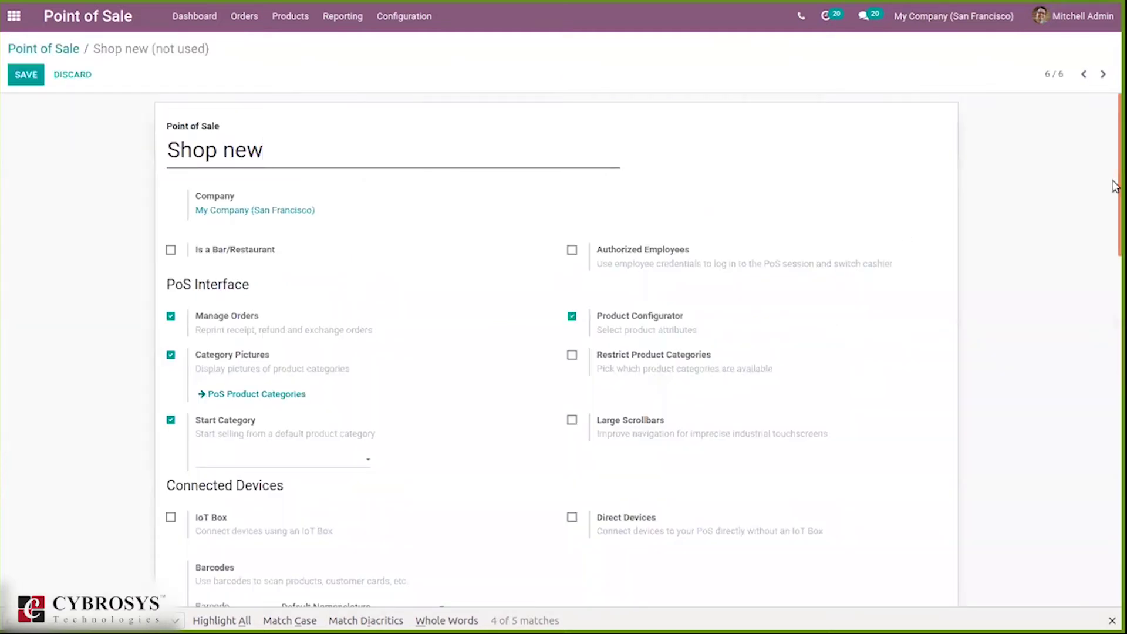
{"action": "left_click_drag", "start_coordinate": [1117, 203], "coordinate": [1115, 503]}
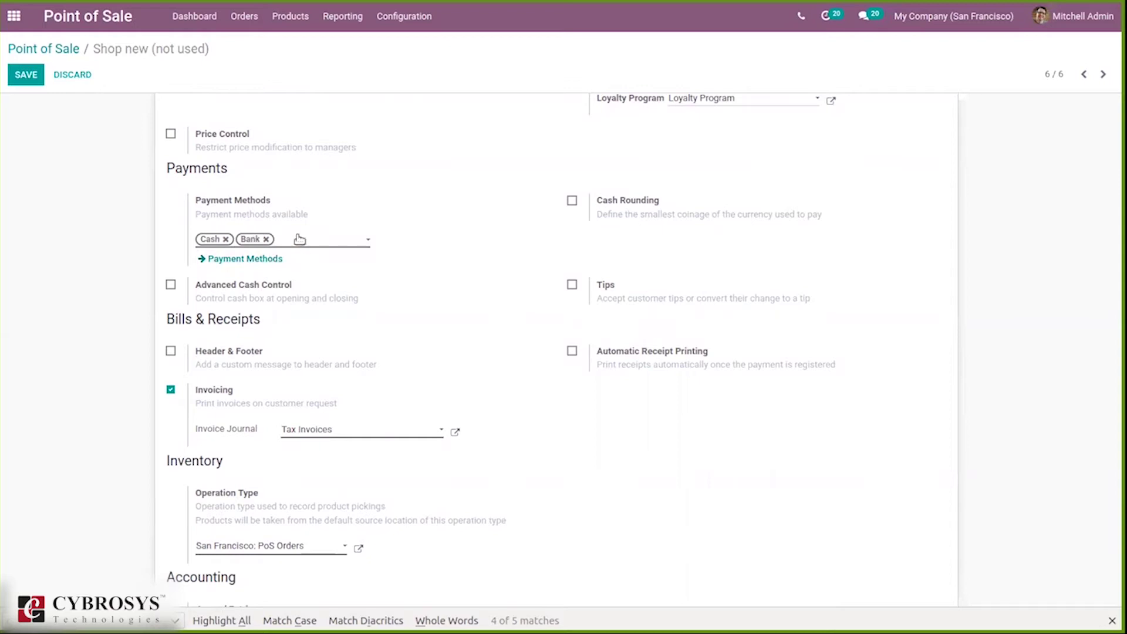
{"action": "left_click", "coordinate": [315, 243]}
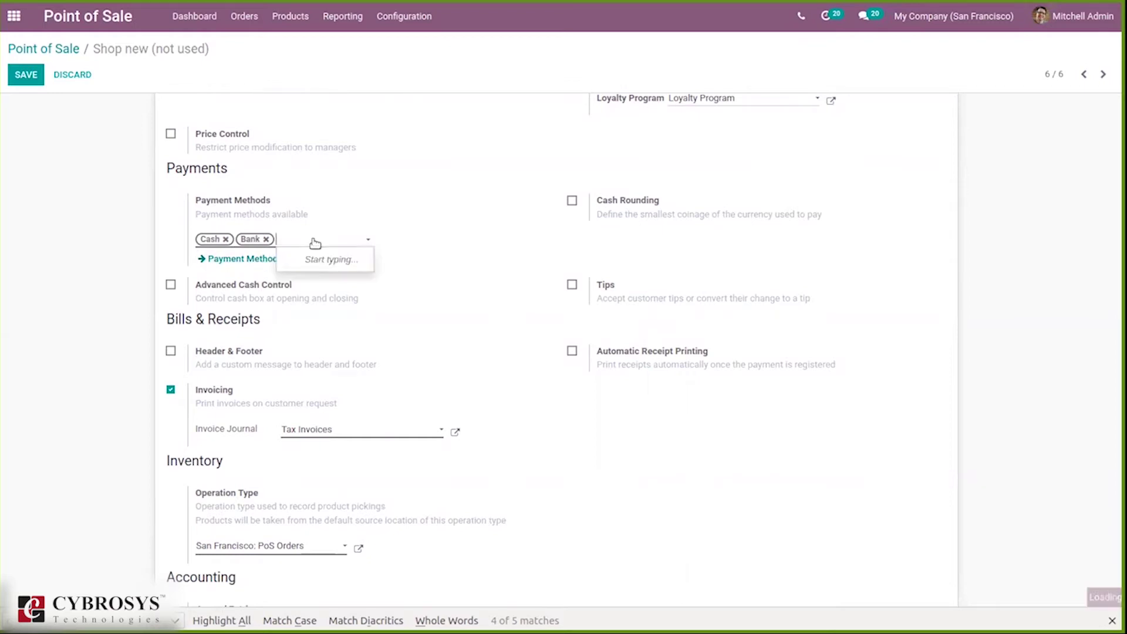
{"action": "left_click", "coordinate": [425, 200]}
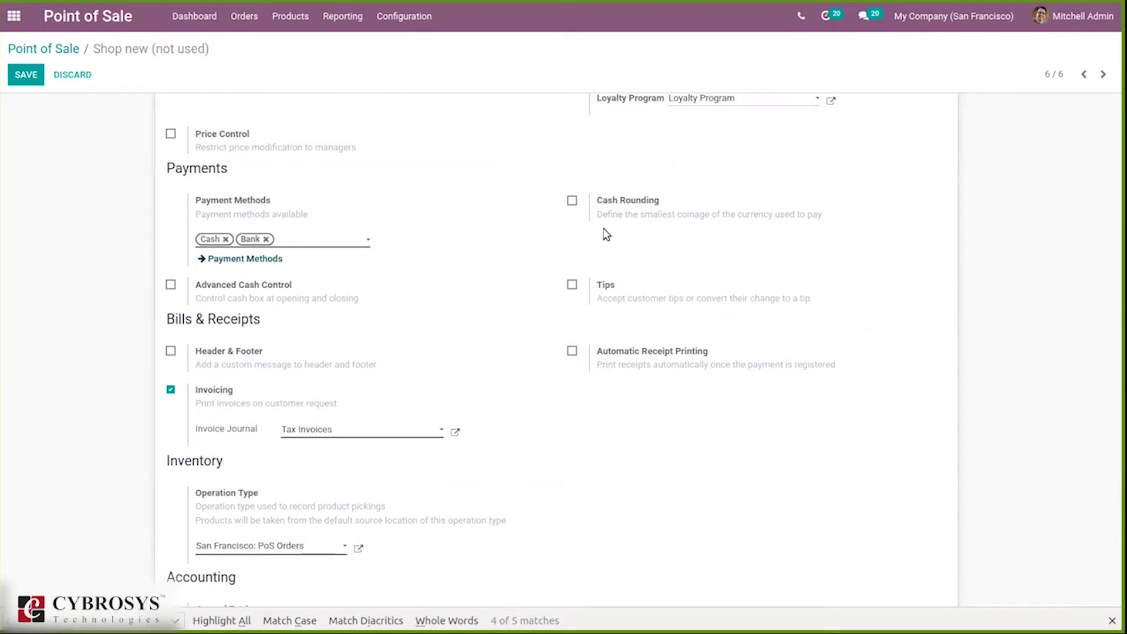
{"action": "scroll", "coordinate": [1118, 439], "scroll_direction": "up", "scroll_amount": 2}
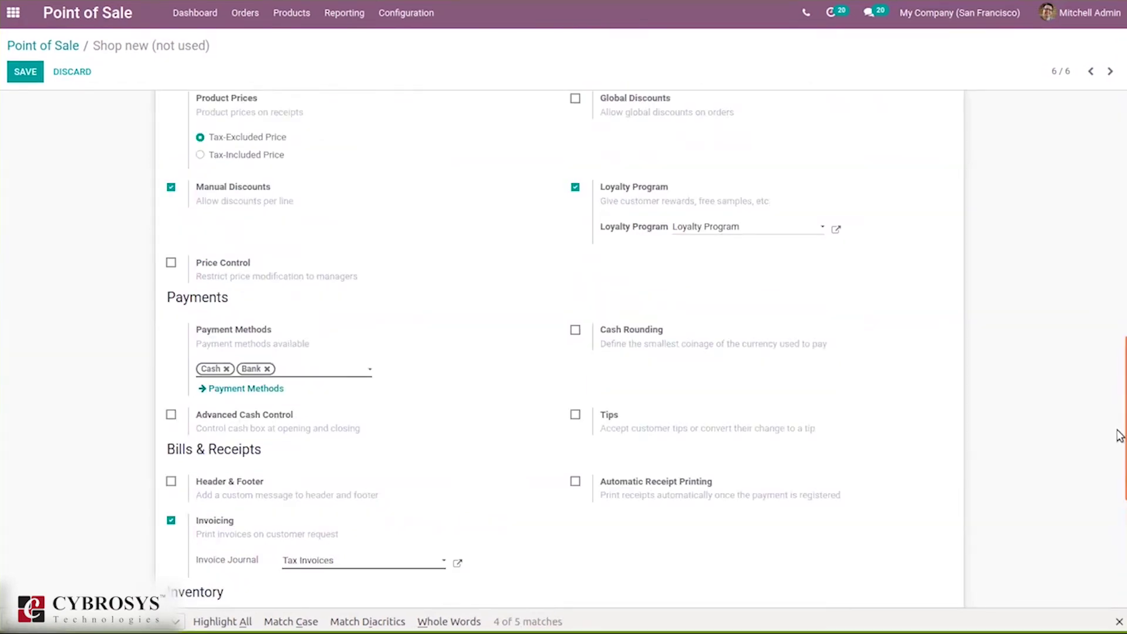
{"action": "left_click", "coordinate": [27, 69]}
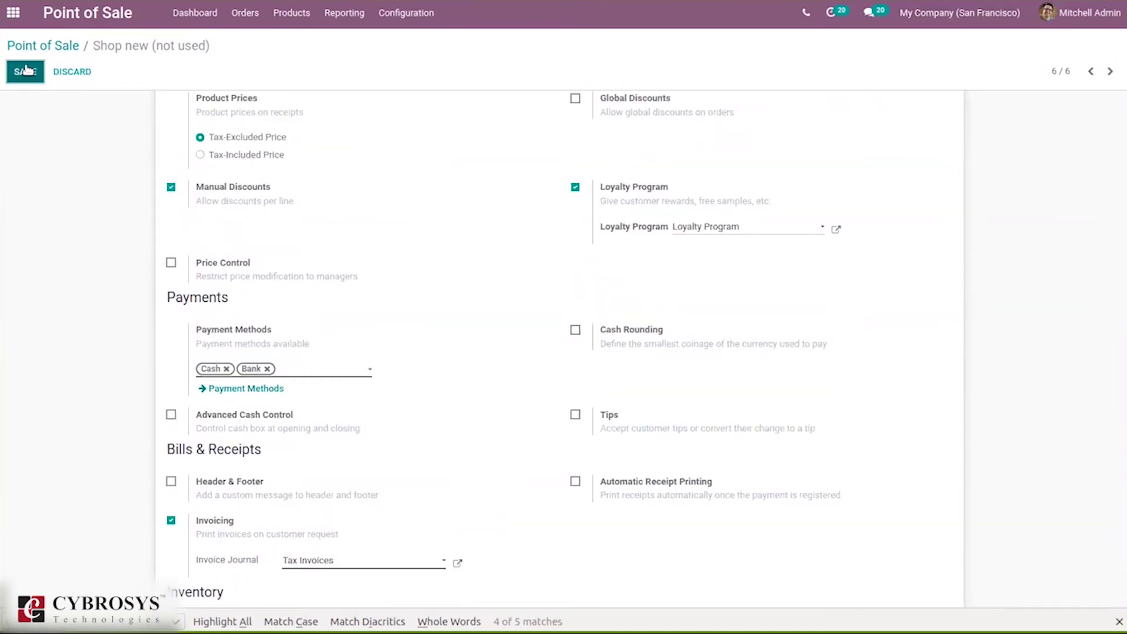
{"action": "left_click", "coordinate": [64, 45]}
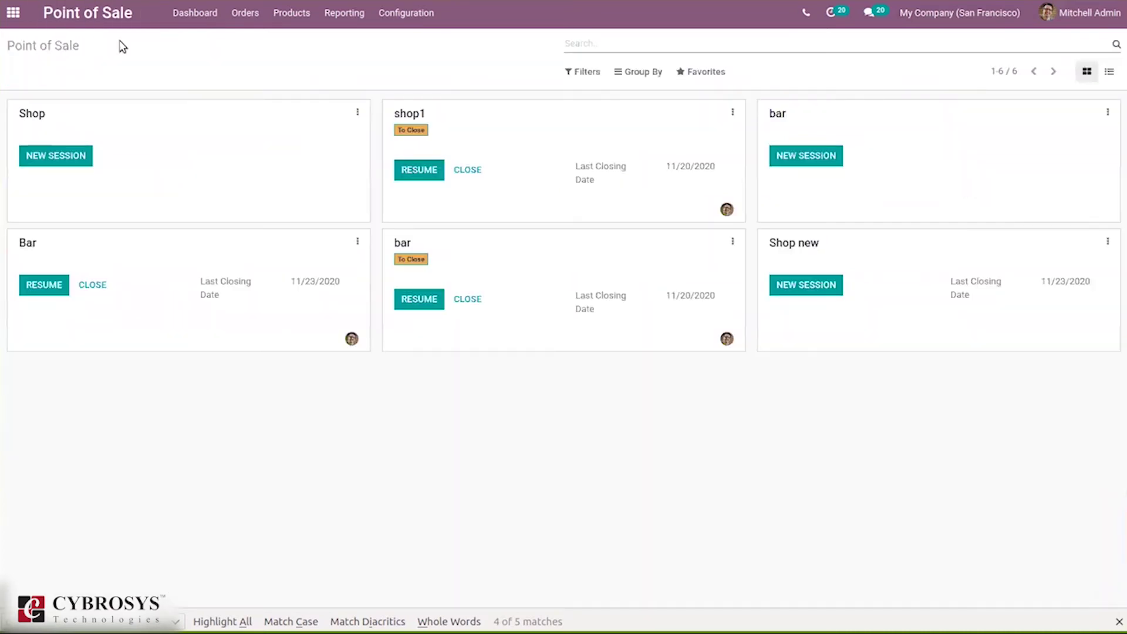
Step: Start a Shop new session and order two Customizable Desks (Custom White, Aluminium Black) for ₹1,395.36
{"action": "left_click", "coordinate": [835, 295]}
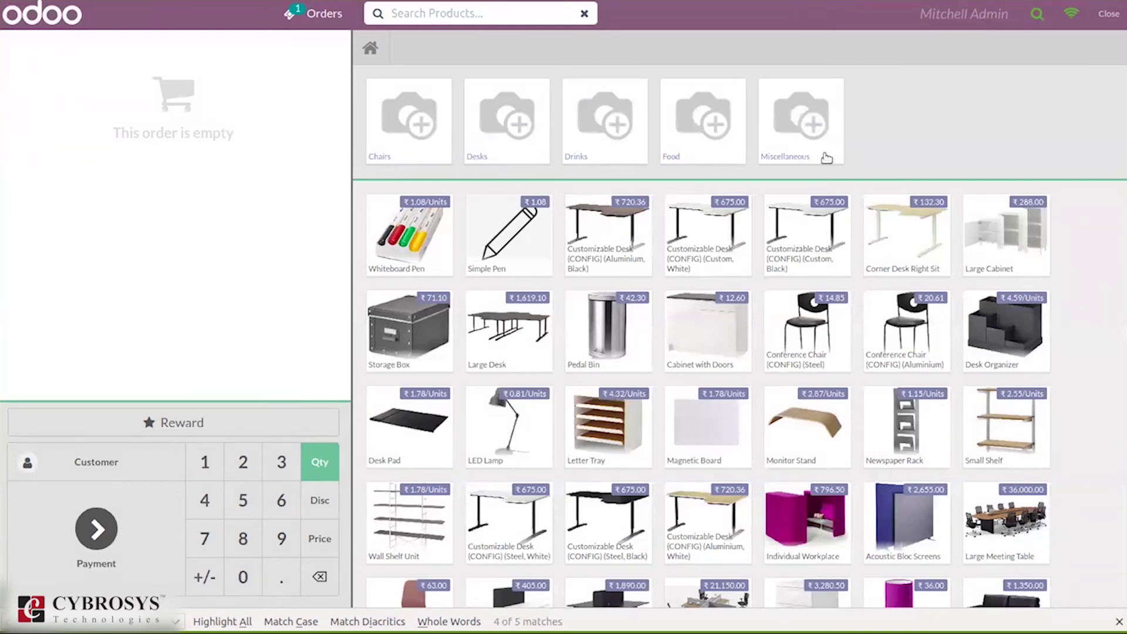
{"action": "left_click", "coordinate": [686, 249]}
{"action": "left_click", "coordinate": [609, 240]}
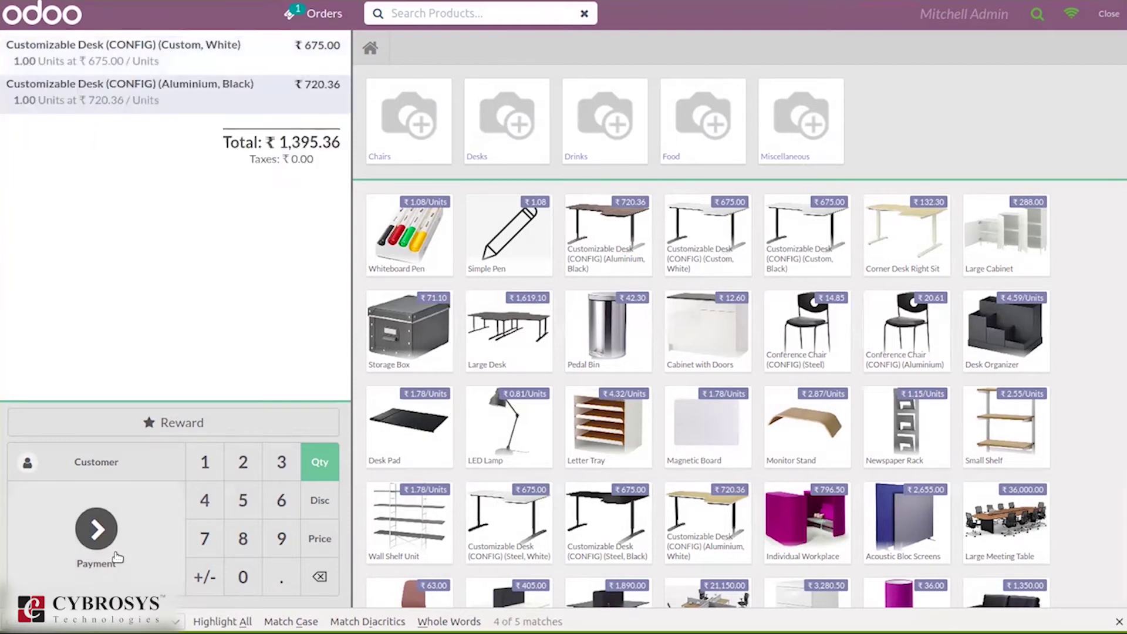
{"action": "left_click", "coordinate": [94, 555]}
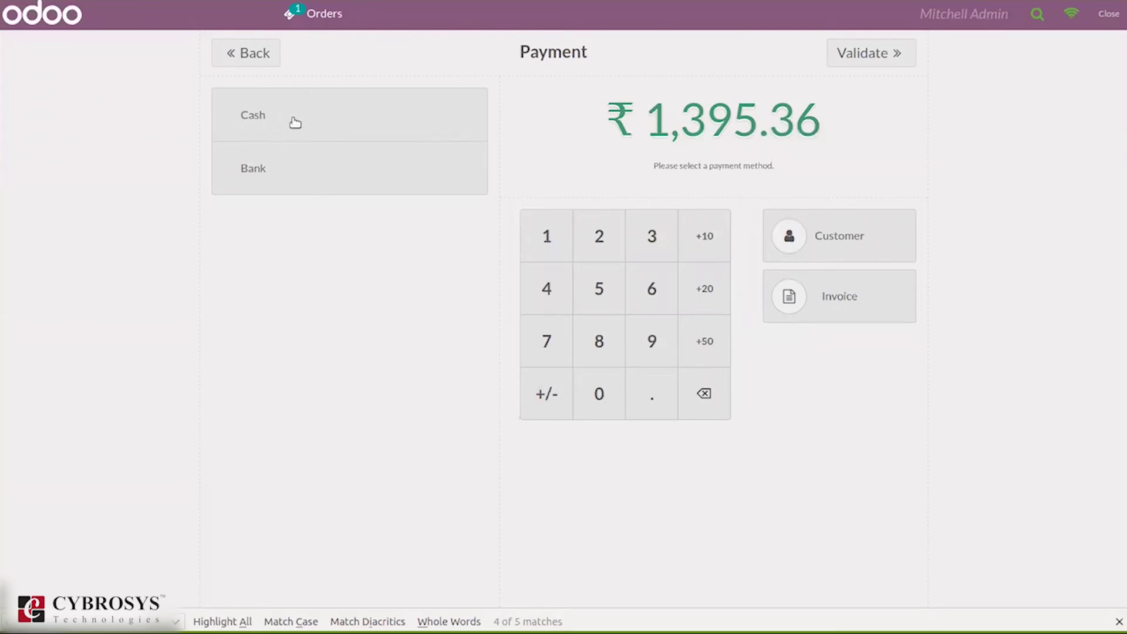
Step: Replace the Bank payment line with Cash for the full ₹1,395.36 and validate the order
{"action": "left_click", "coordinate": [312, 178]}
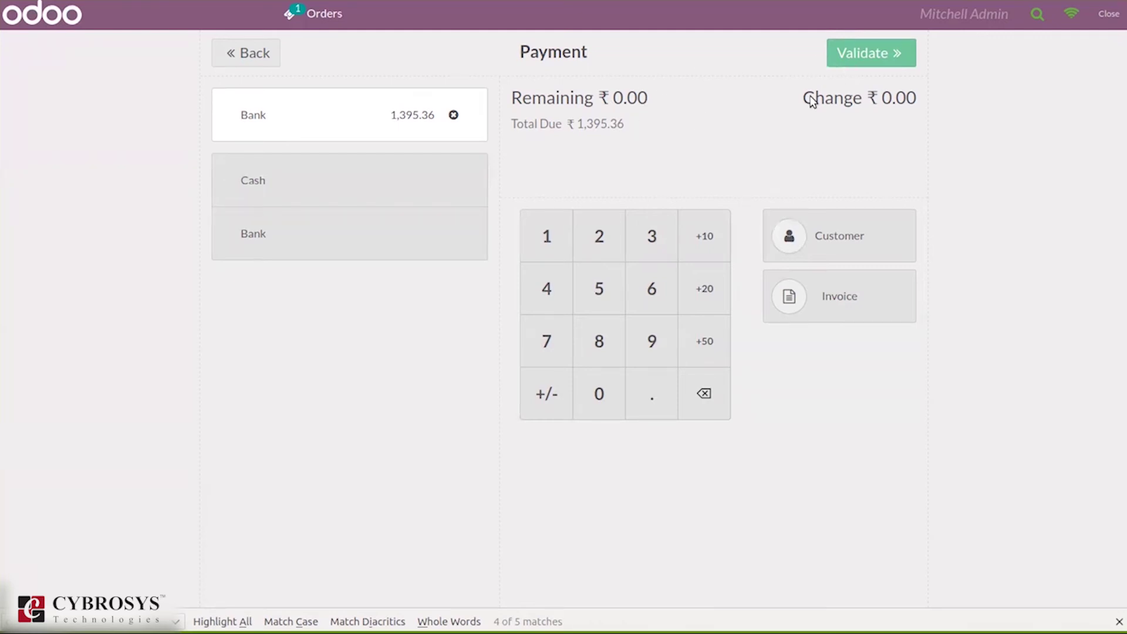
{"action": "left_click", "coordinate": [454, 116]}
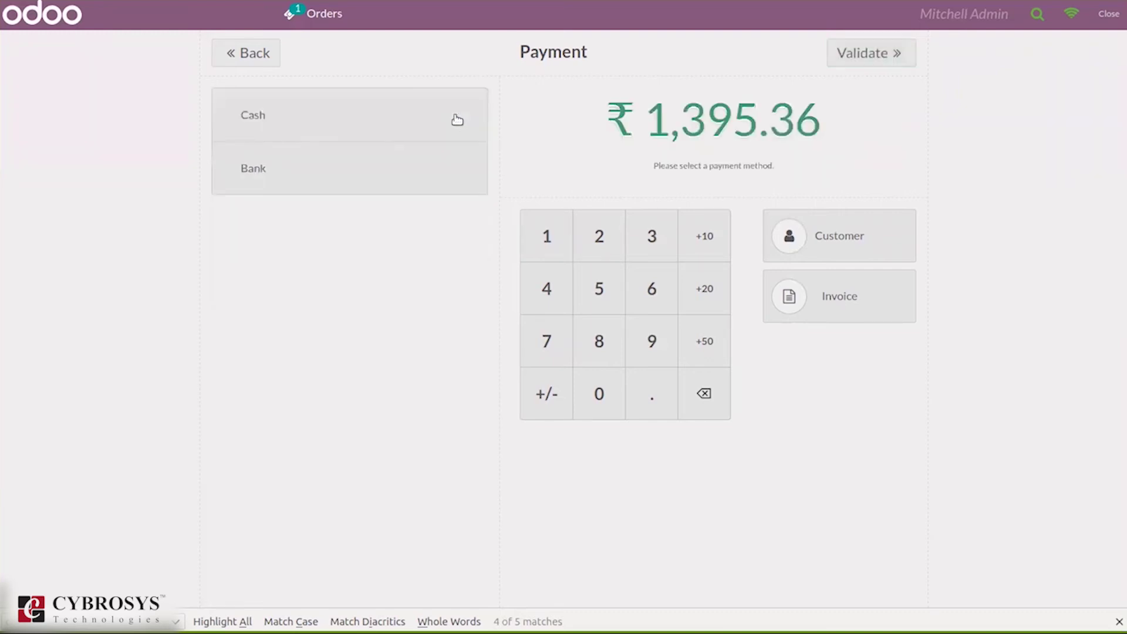
{"action": "left_click", "coordinate": [312, 123]}
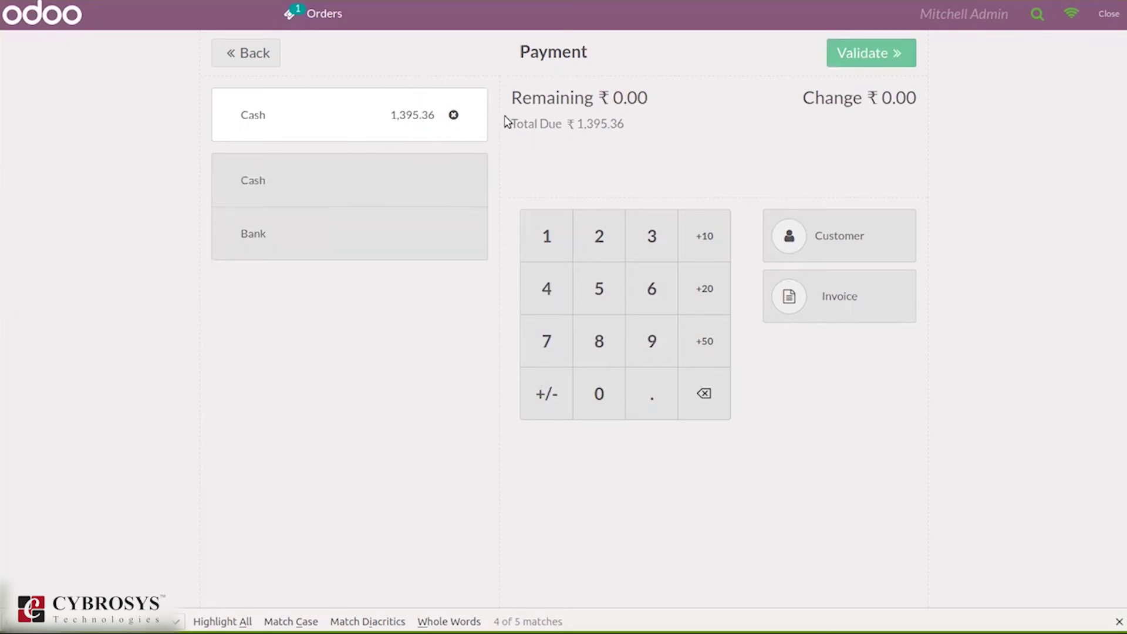
{"action": "left_click", "coordinate": [861, 55]}
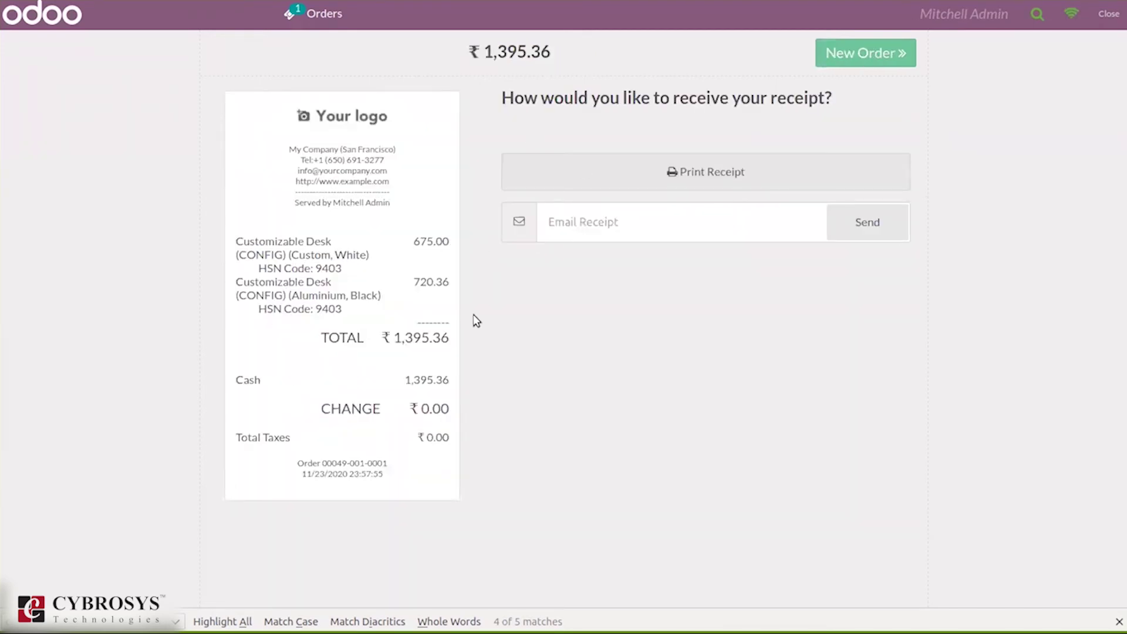
Step: Start a fresh empty order, then close and leave the register session
{"action": "left_click", "coordinate": [835, 55]}
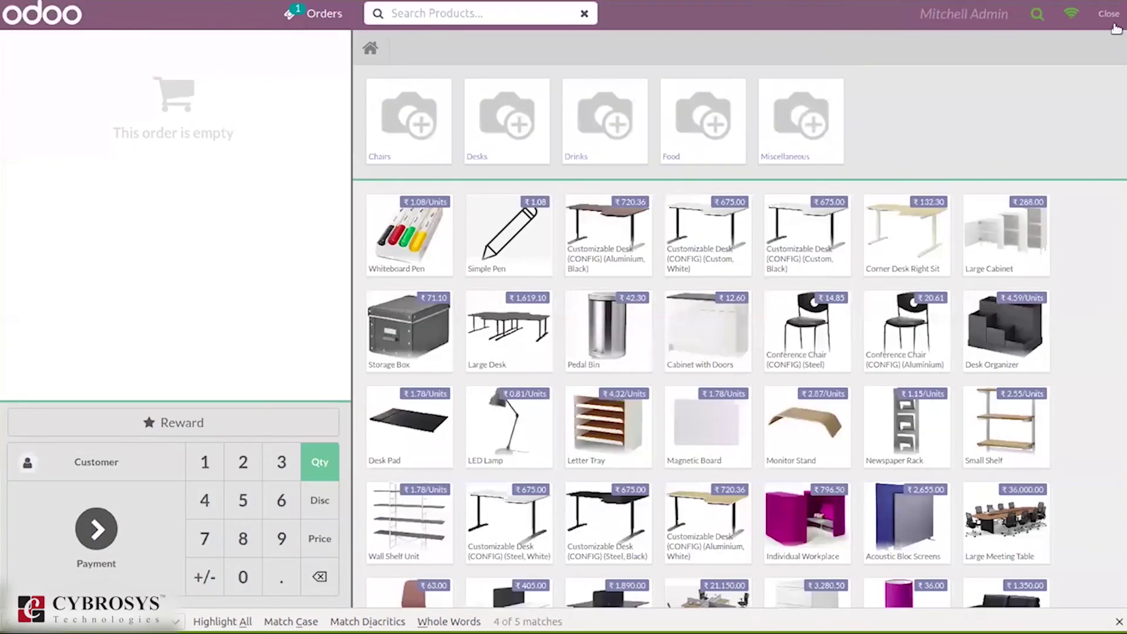
{"action": "left_click", "coordinate": [1115, 26]}
{"action": "left_click", "coordinate": [1115, 26]}
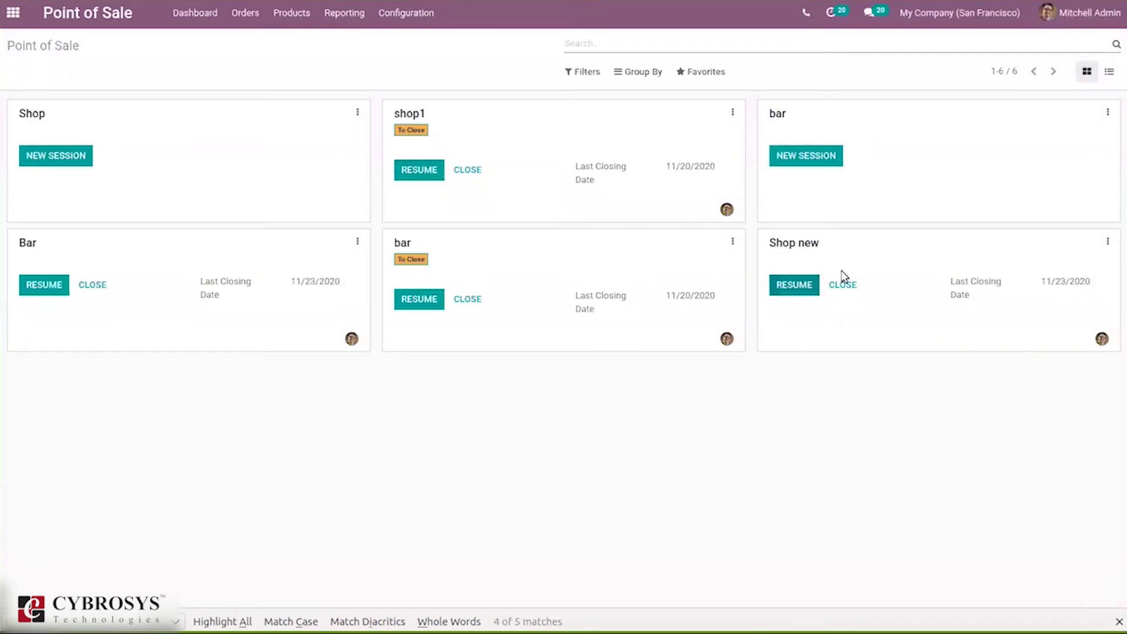
Step: Open order Shop new/0005 from session POS/00049 and review its Cash payment and two desk lines
{"action": "left_click", "coordinate": [843, 284]}
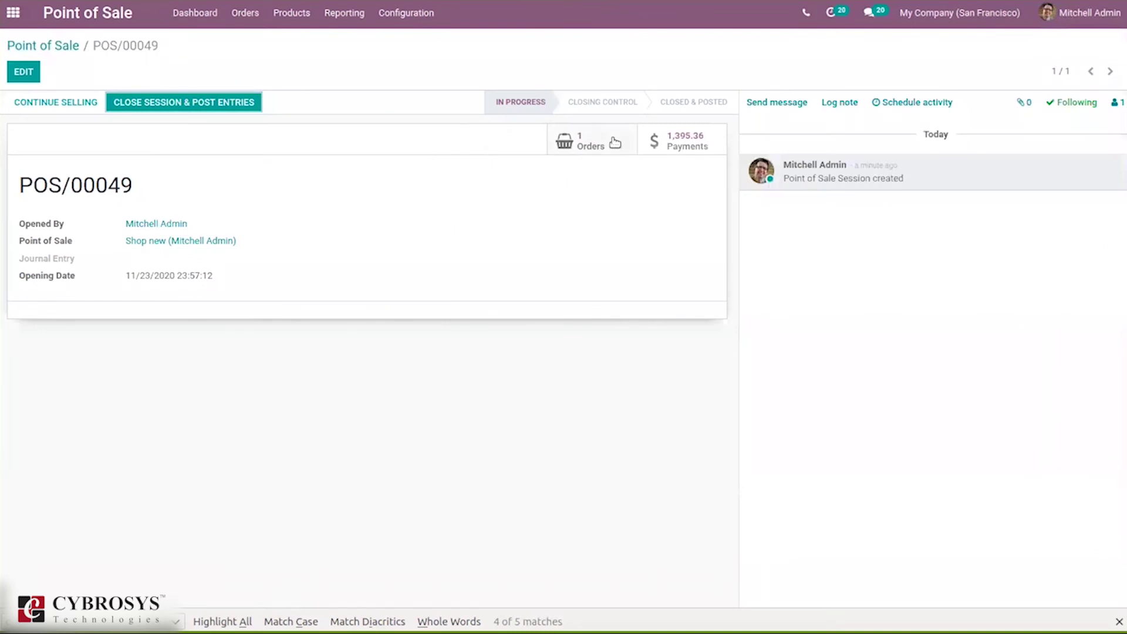
{"action": "left_click", "coordinate": [612, 143]}
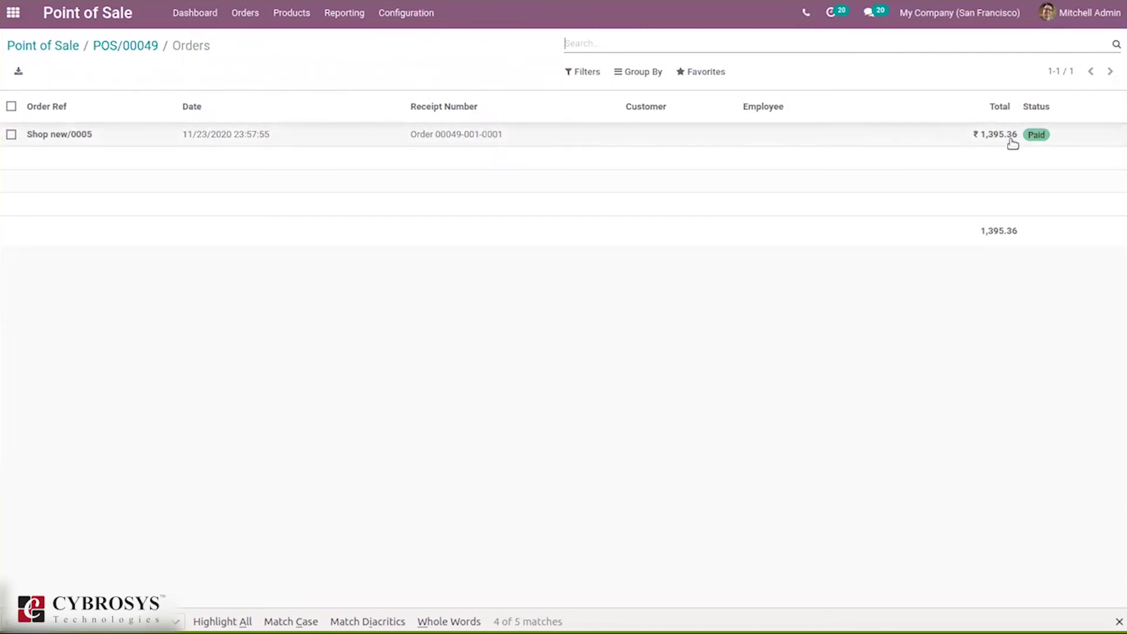
{"action": "left_click", "coordinate": [976, 137]}
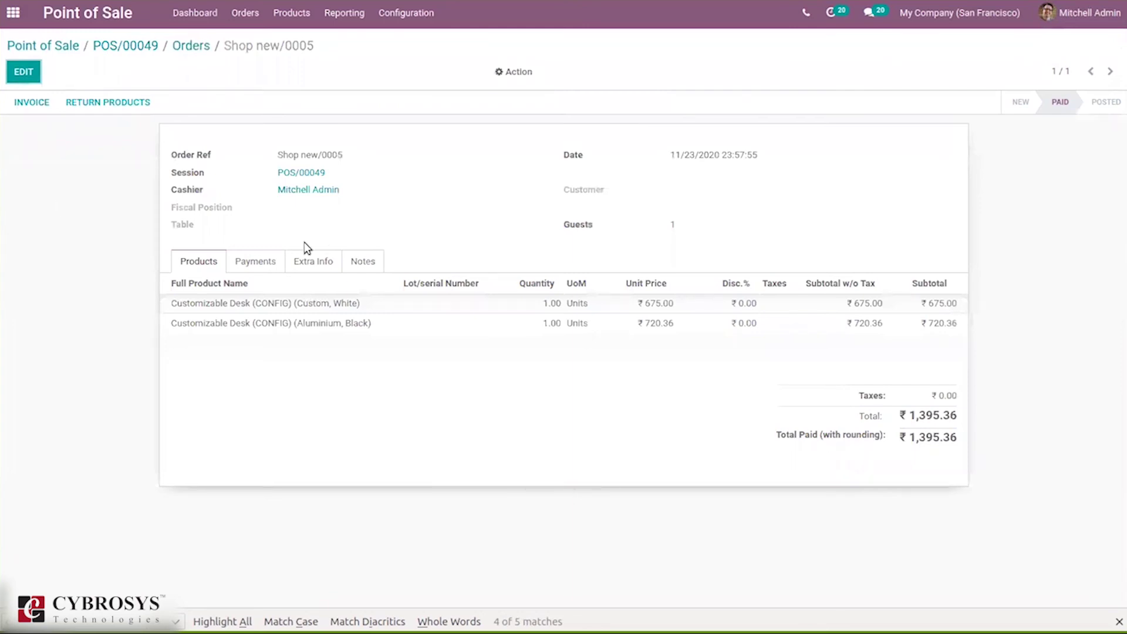
{"action": "left_click", "coordinate": [242, 267]}
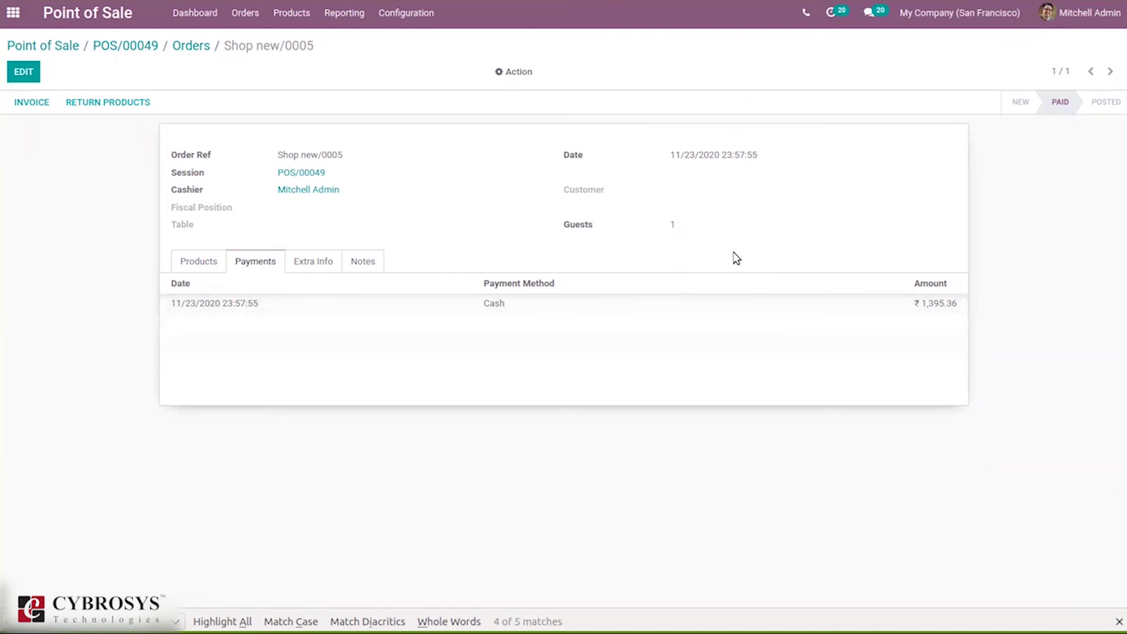
{"action": "left_click", "coordinate": [178, 269]}
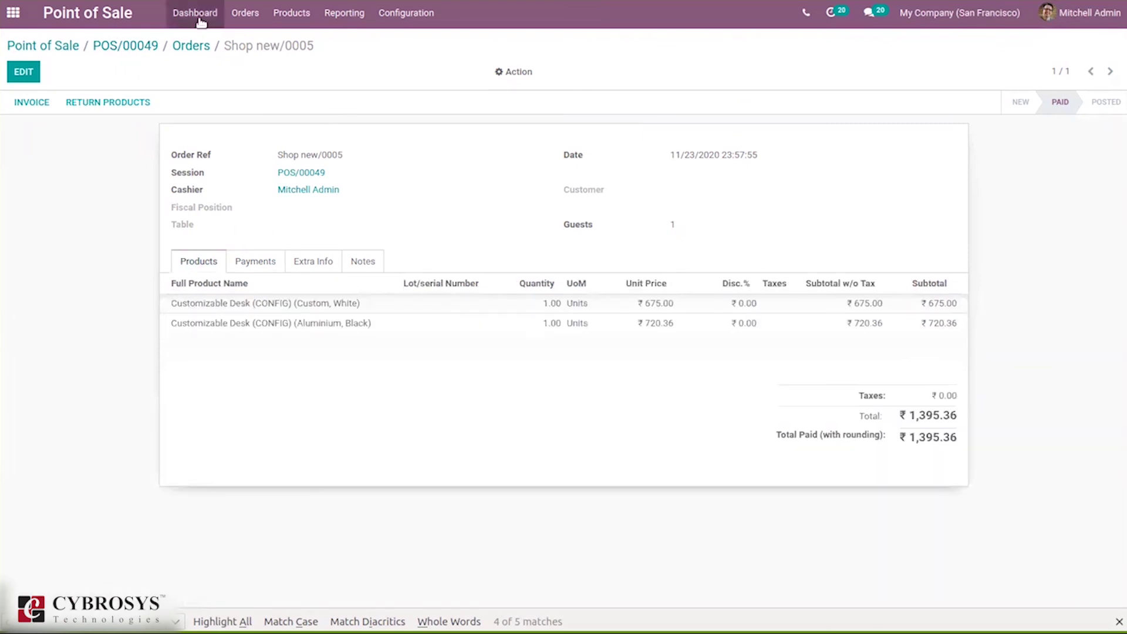
Step: Open Shop new/0005 from the full orders list and view its ₹1,395.36 Cash payment
{"action": "left_click", "coordinate": [244, 13]}
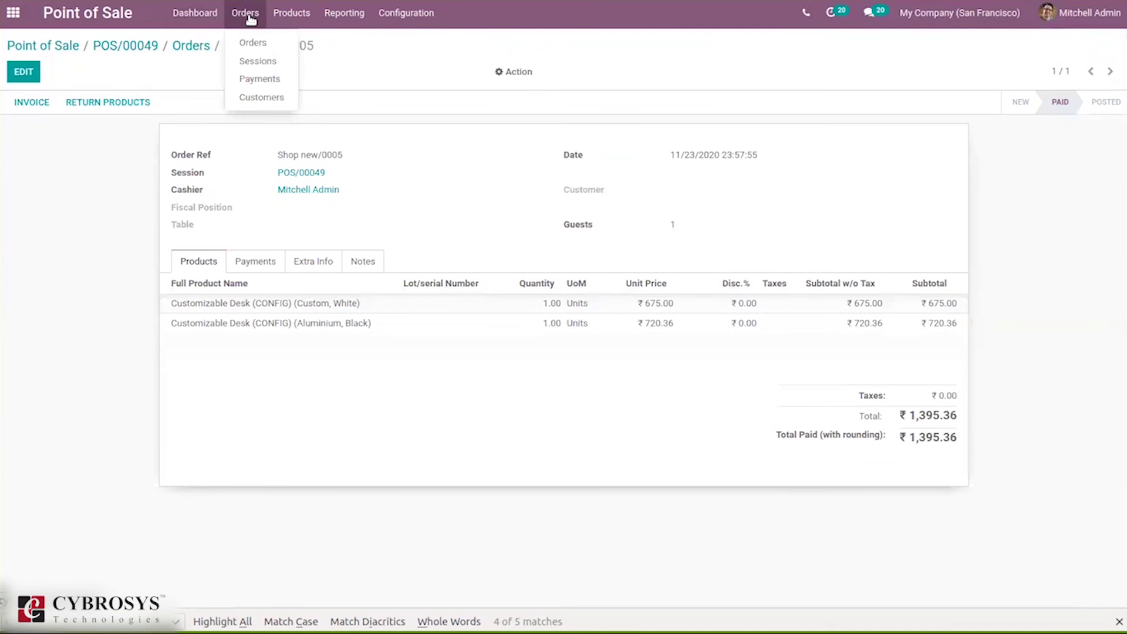
{"action": "left_click", "coordinate": [260, 48]}
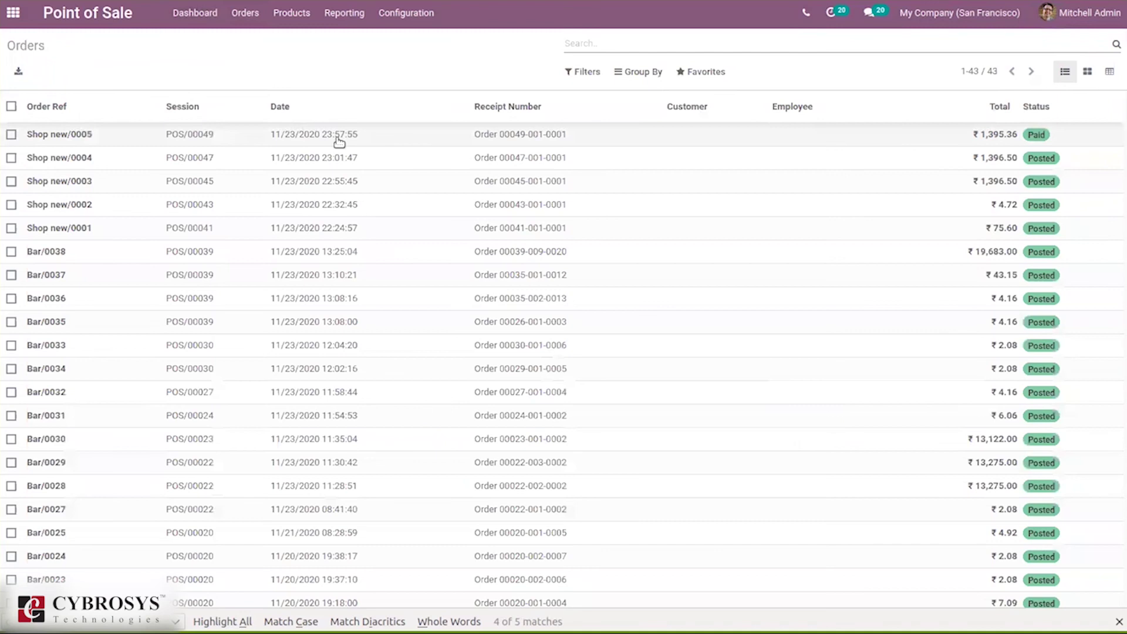
{"action": "left_click", "coordinate": [226, 127]}
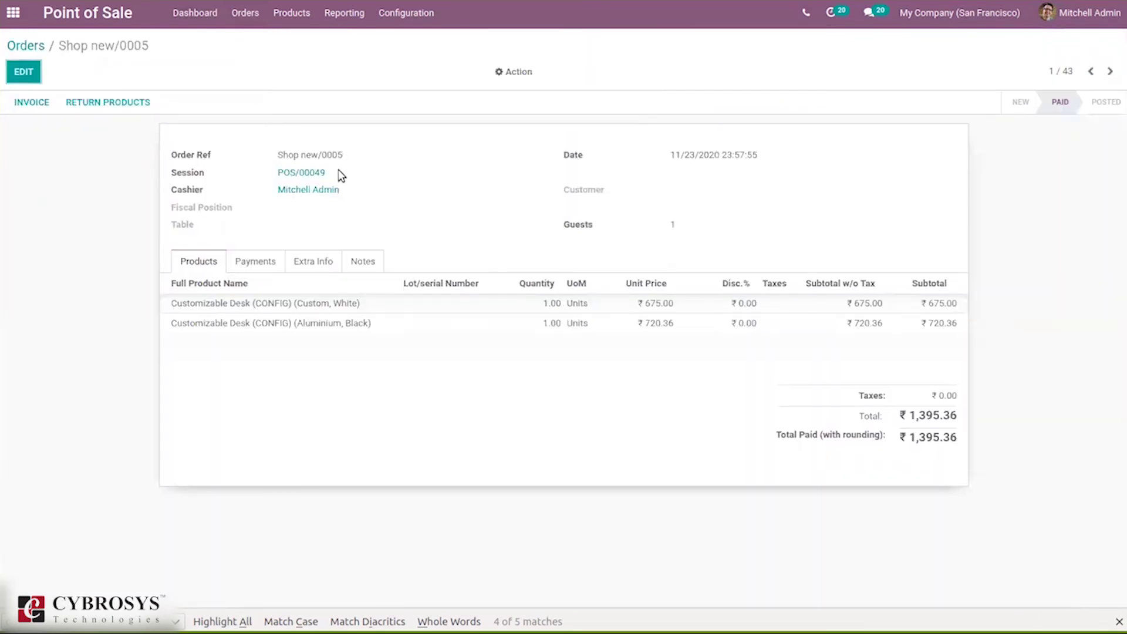
{"action": "left_click", "coordinate": [253, 259]}
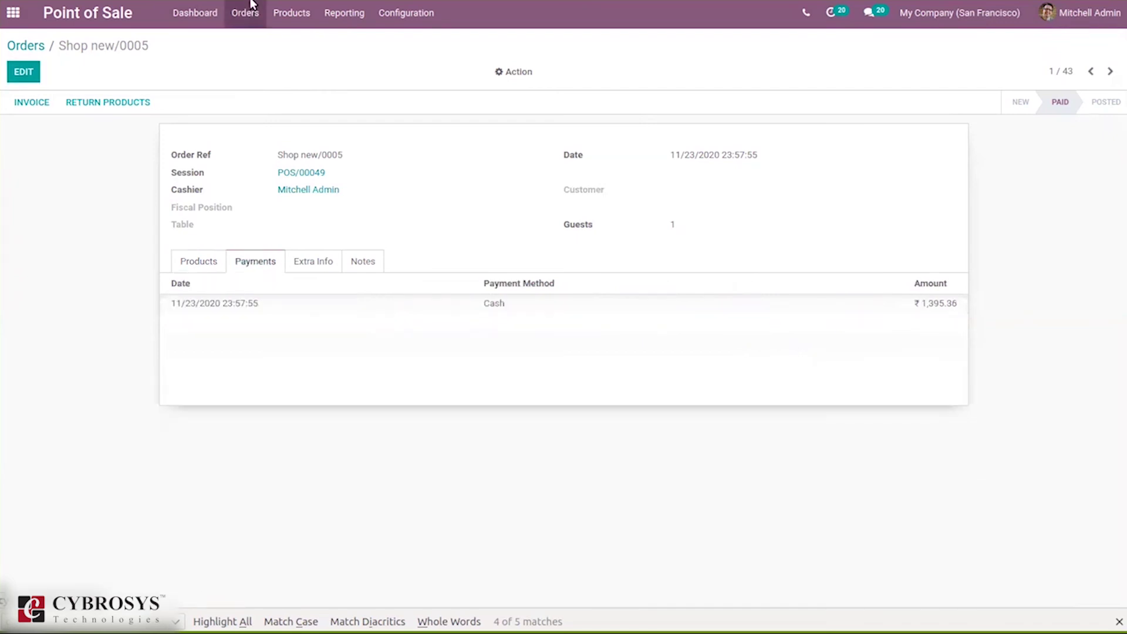
{"action": "left_click", "coordinate": [248, 13]}
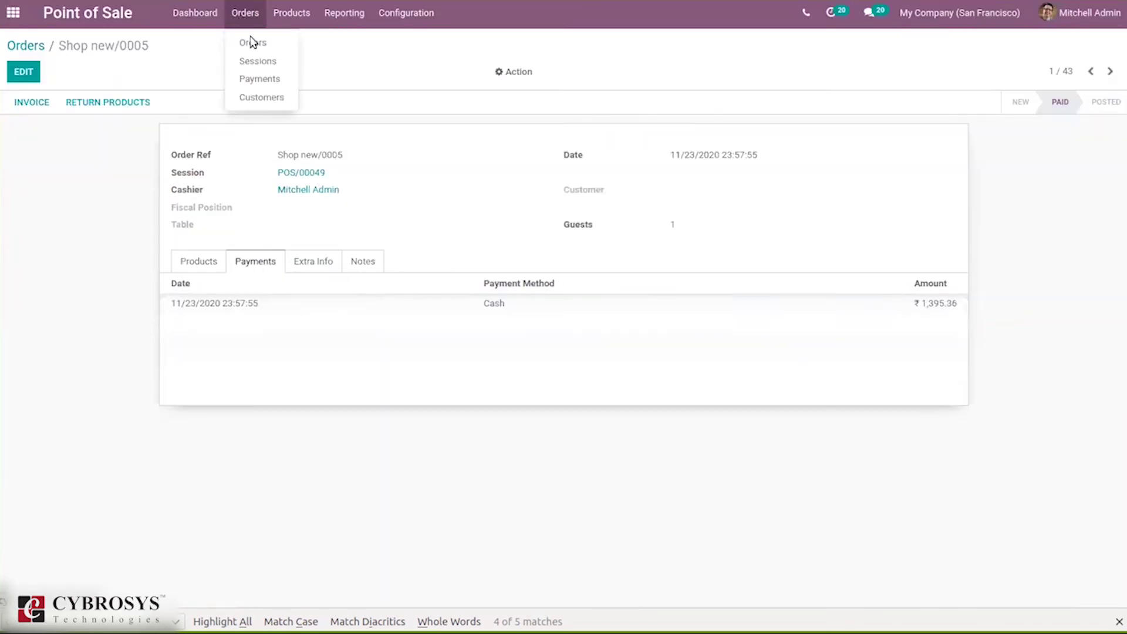
Step: List all payments grouped by method and expand the Cash (47) group totalling 63,981.01
{"action": "left_click", "coordinate": [247, 80]}
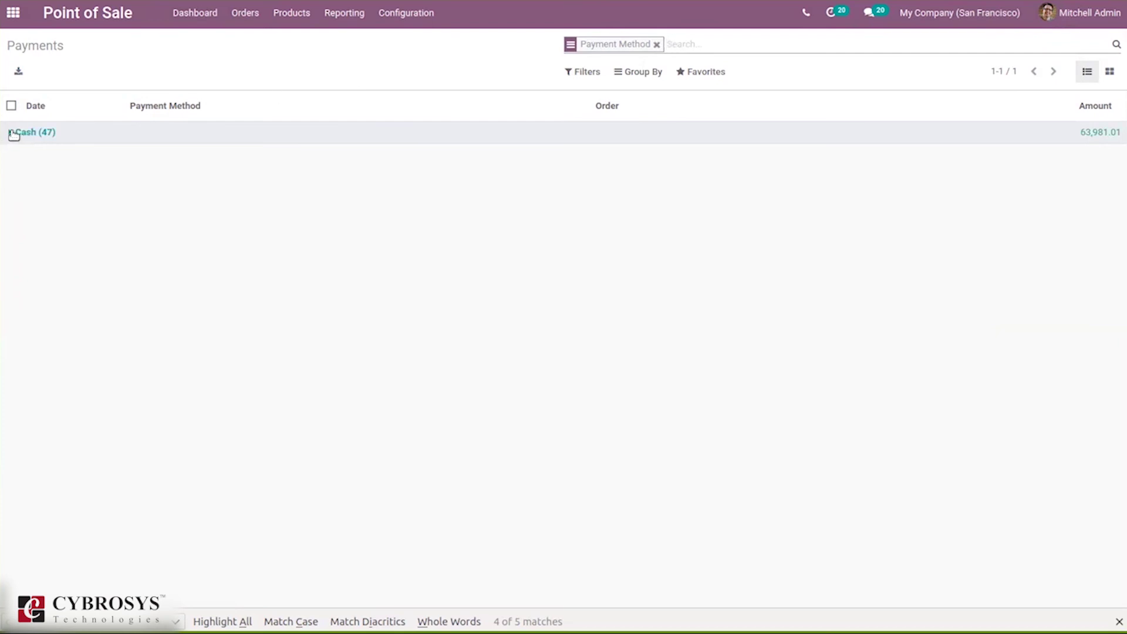
{"action": "left_click", "coordinate": [12, 134]}
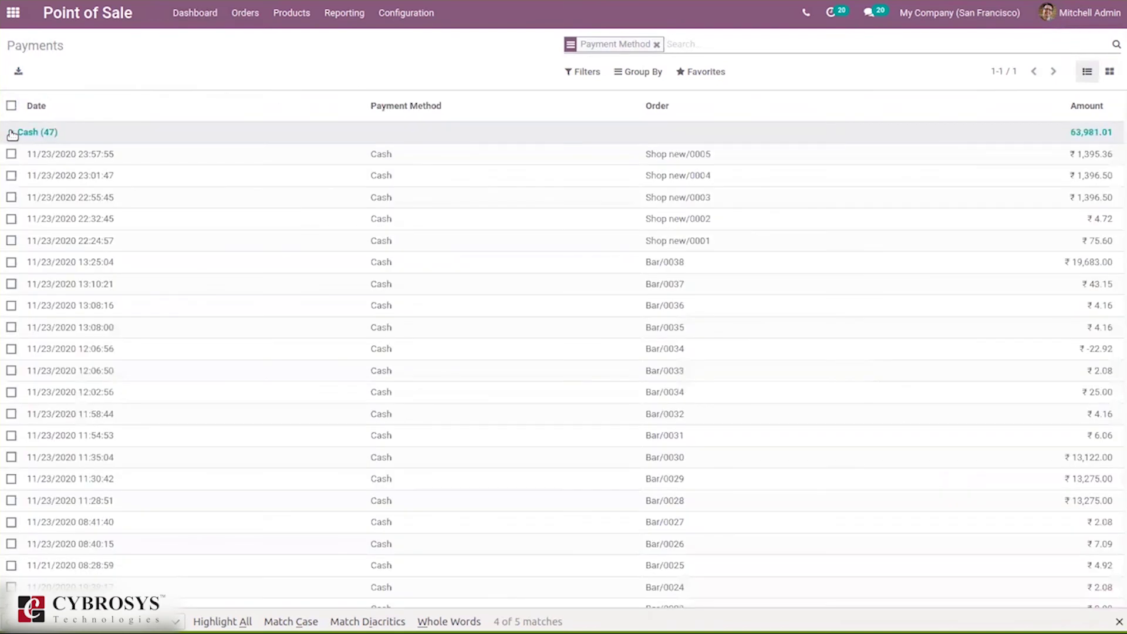
{"action": "scroll", "coordinate": [1109, 352], "scroll_direction": "down", "scroll_amount": 5}
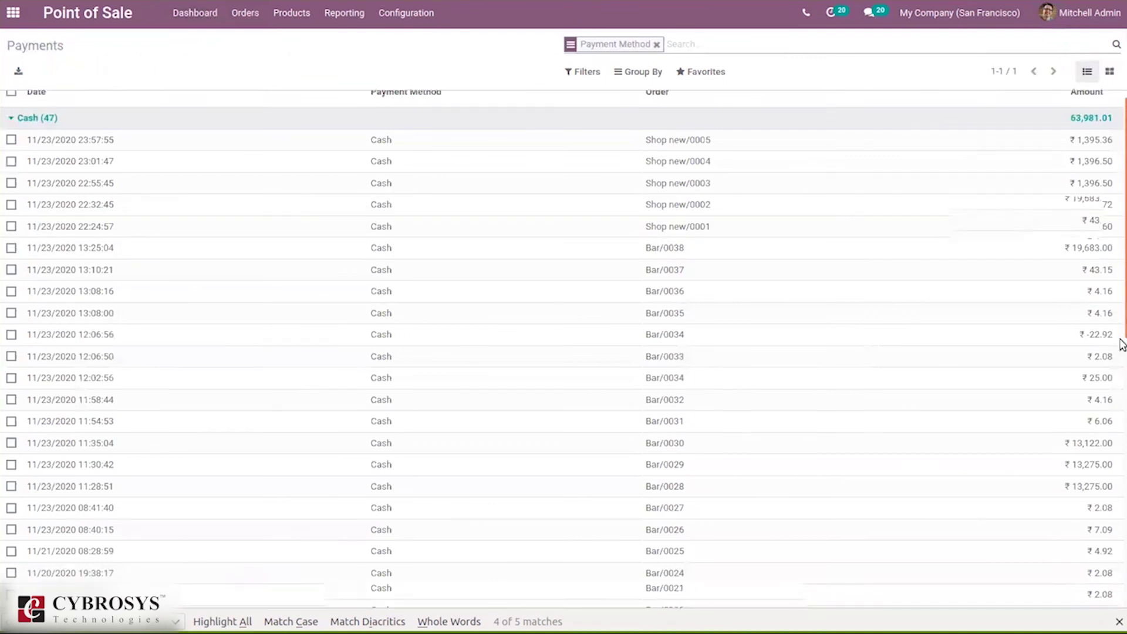
{"action": "scroll", "coordinate": [1094, 191], "scroll_direction": "up", "scroll_amount": 5}
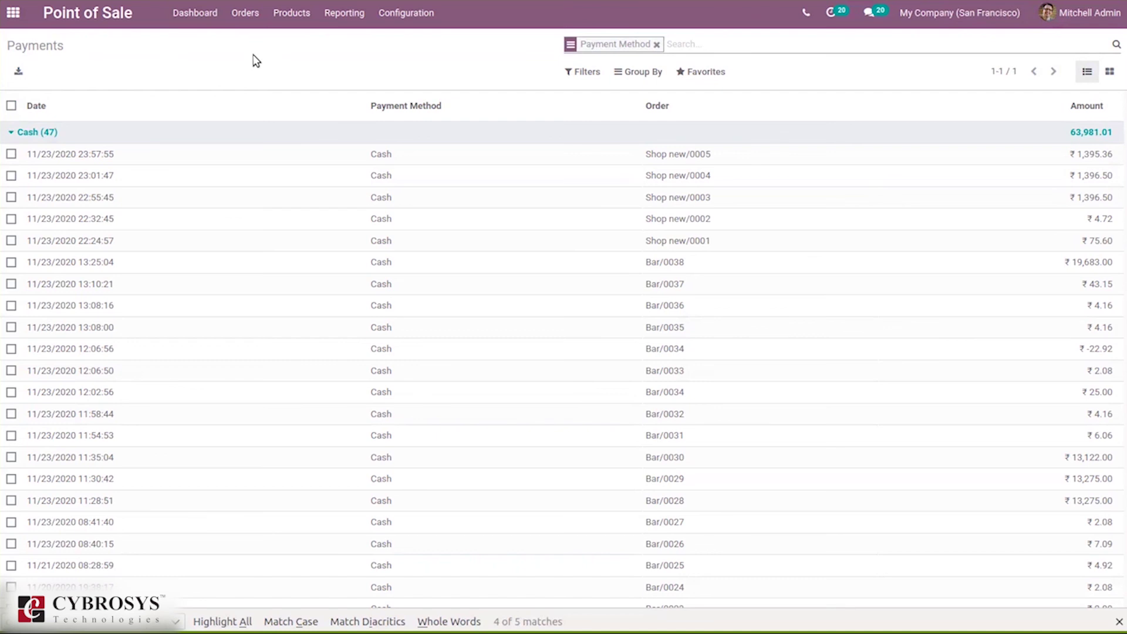
Step: Fold the Cash (47) payment group so only its 63,981.01 total line remains
{"action": "left_click", "coordinate": [11, 133]}
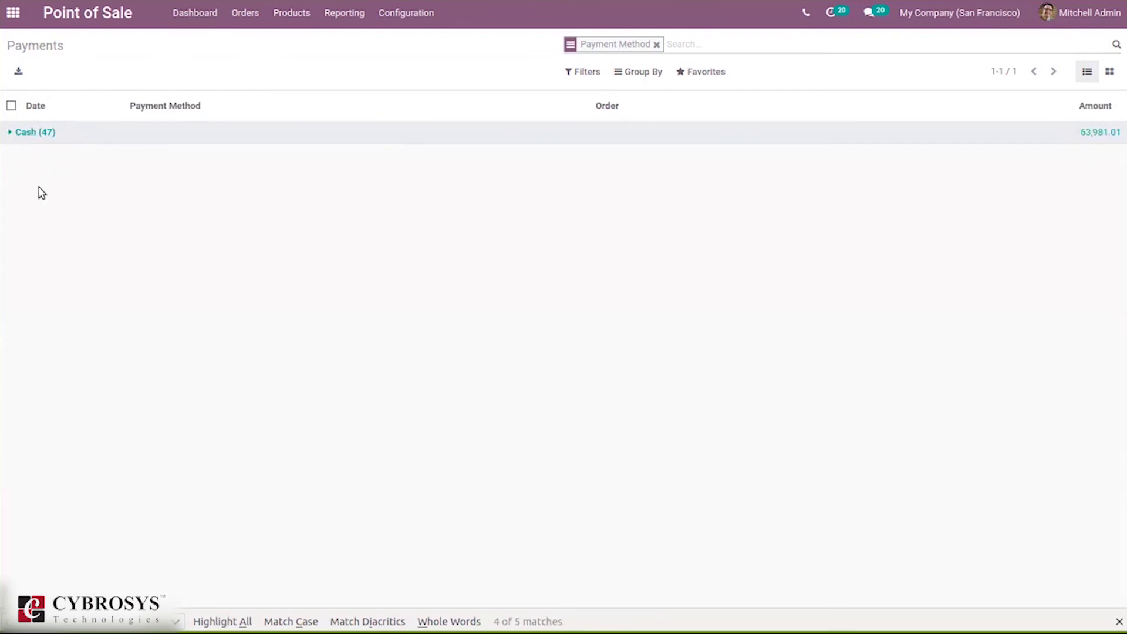